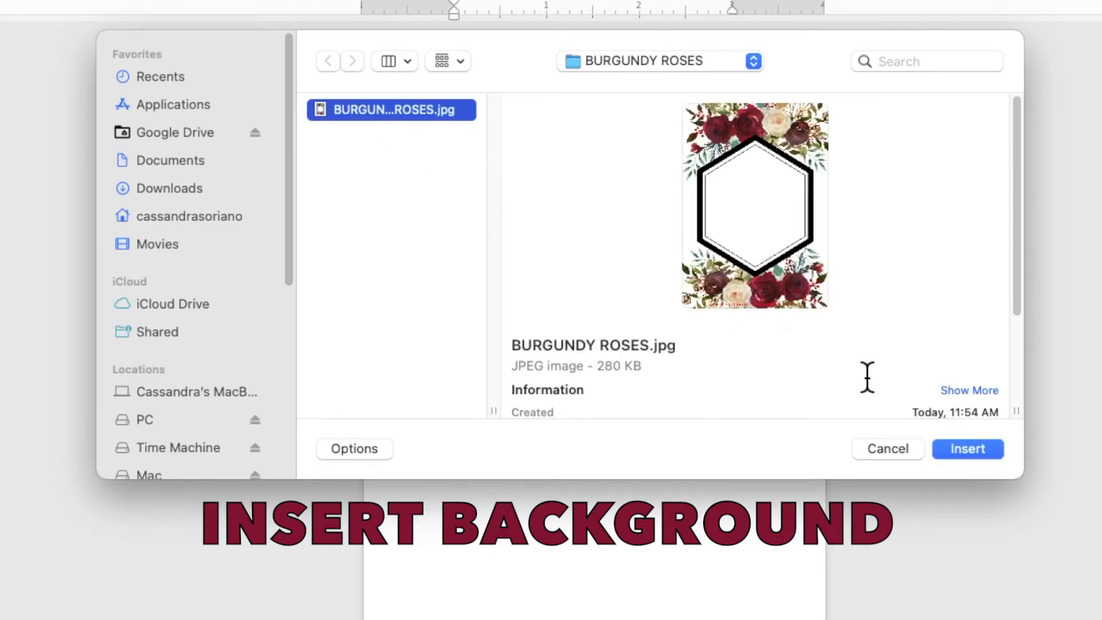
- Insert the burgundy roses hexagon image and bring up its Wrap Text options
{"action": "left_click", "coordinate": [960, 453]}
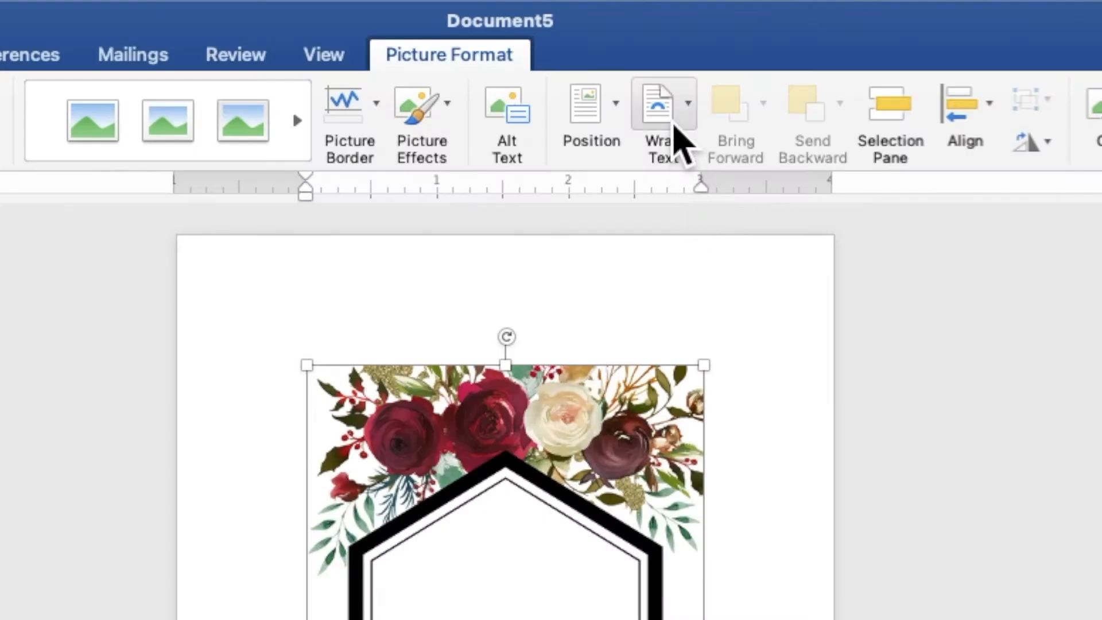
{"action": "left_click", "coordinate": [675, 128]}
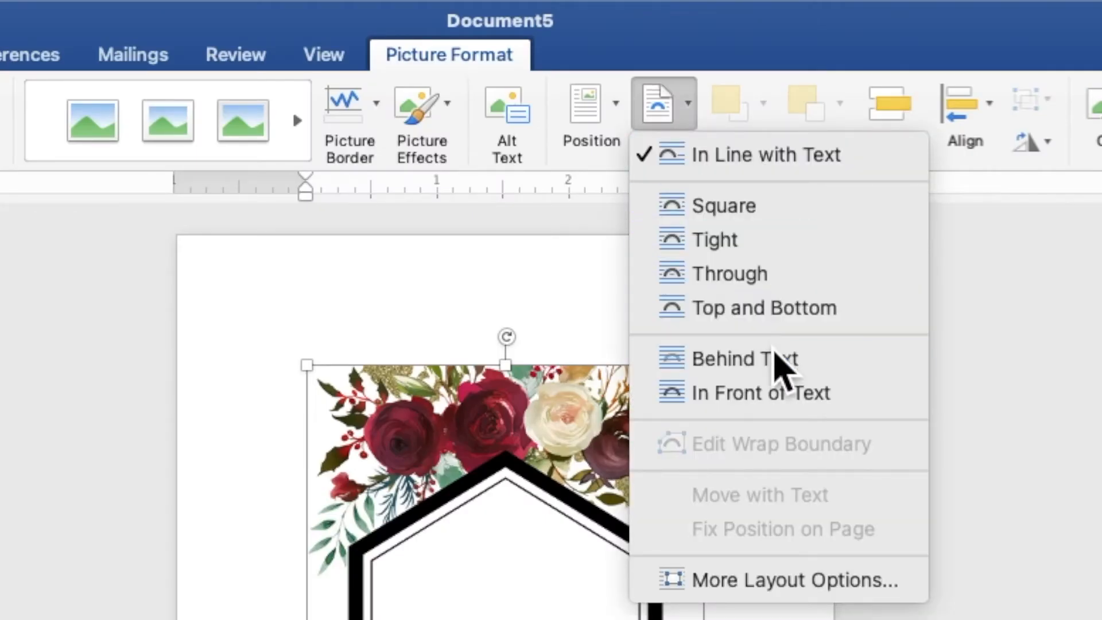
- Place the roses image behind text and enlarge it from the top-left corner to 7.2 x 5.14 inches
{"action": "left_click", "coordinate": [782, 370]}
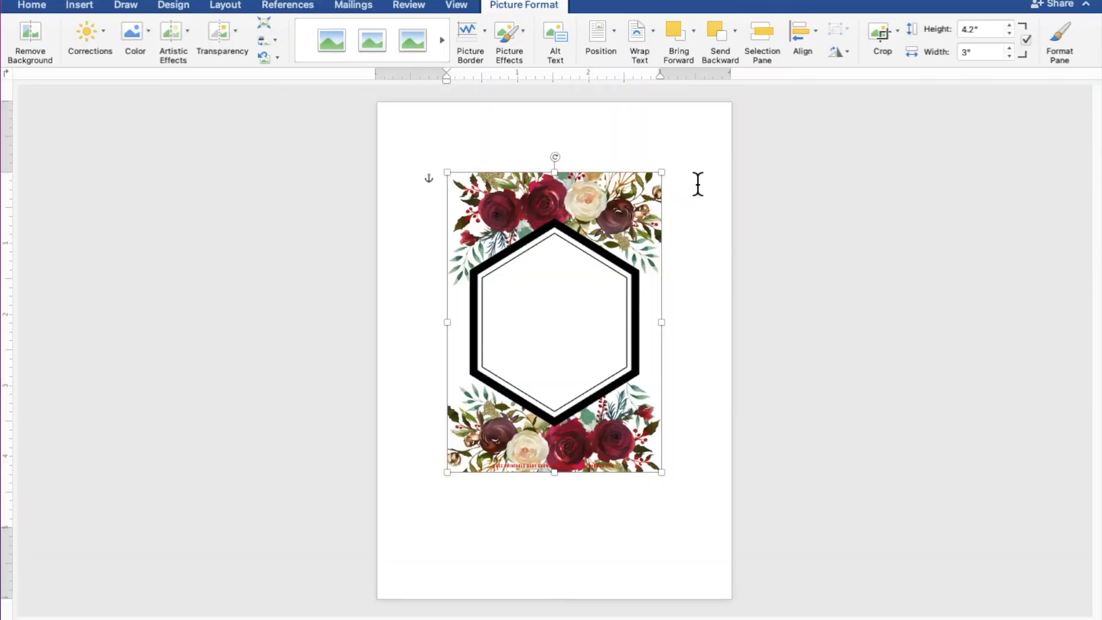
{"action": "left_click_drag", "start_coordinate": [660, 269], "coordinate": [591, 200]}
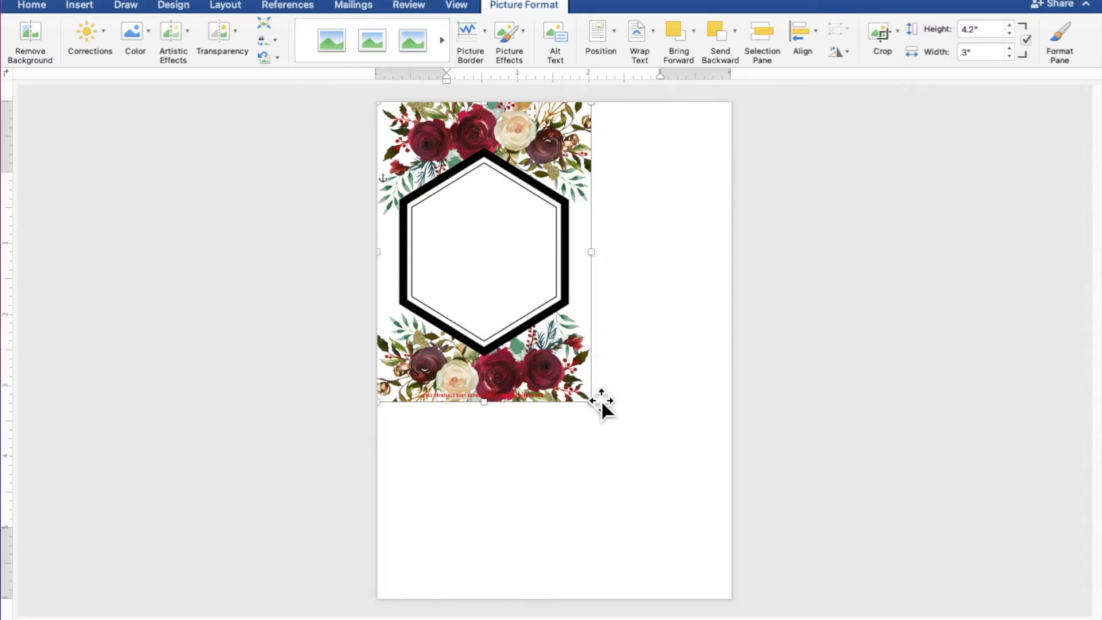
{"action": "left_click_drag", "start_coordinate": [592, 403], "coordinate": [754, 607]}
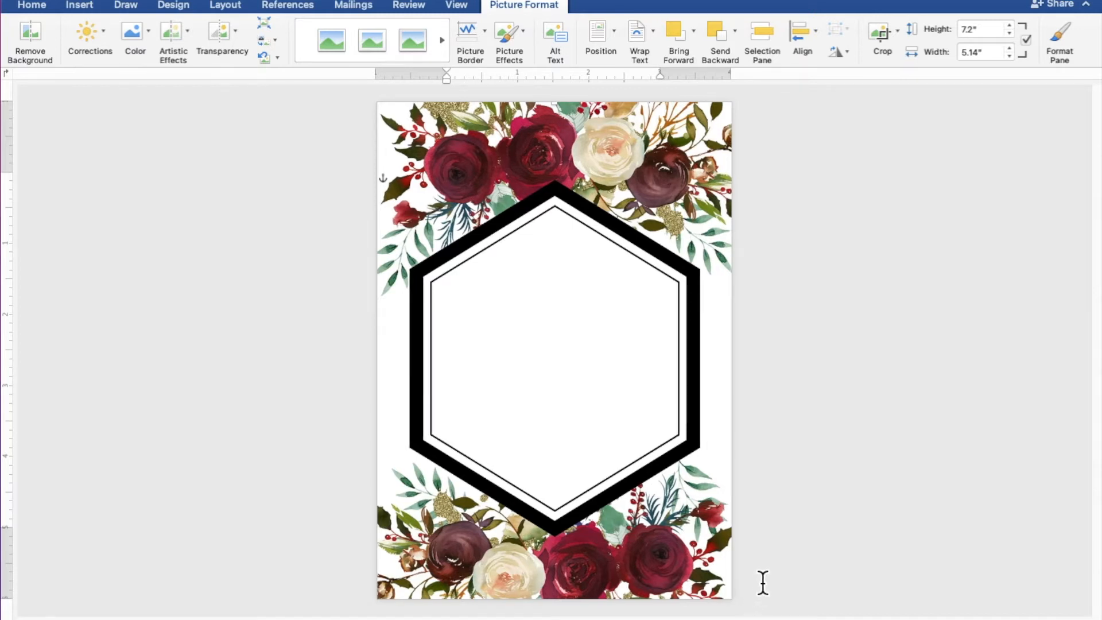
{"action": "left_click", "coordinate": [833, 481]}
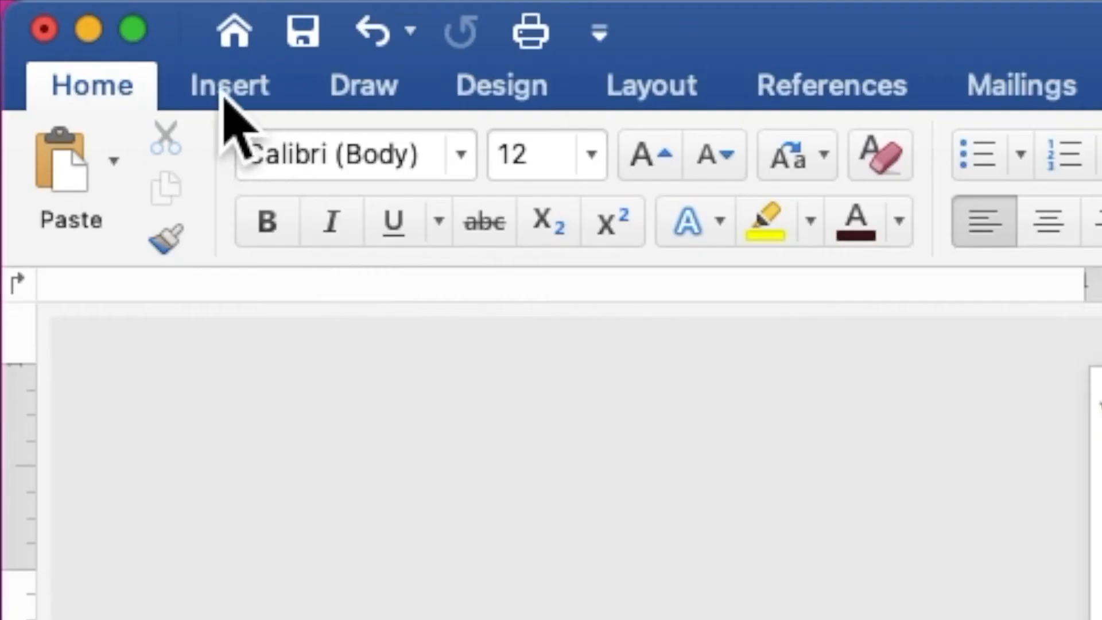
- Draw a 3.82 x 4.06 inch rectangle over the hexagon's centre and make it hold text
{"action": "left_click", "coordinate": [226, 92]}
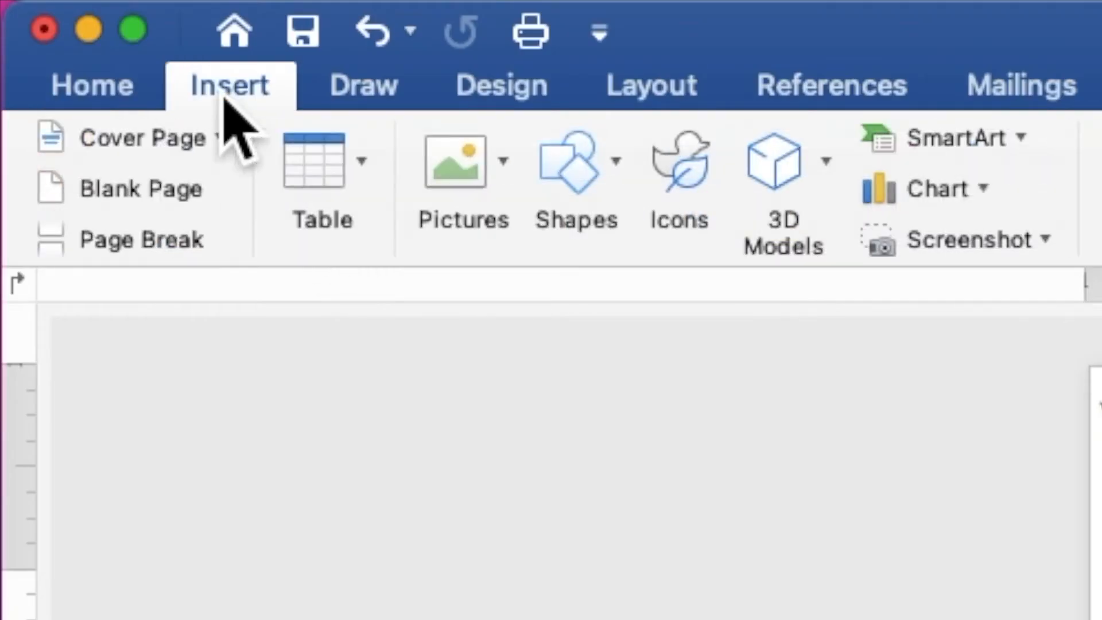
{"action": "left_click", "coordinate": [582, 187]}
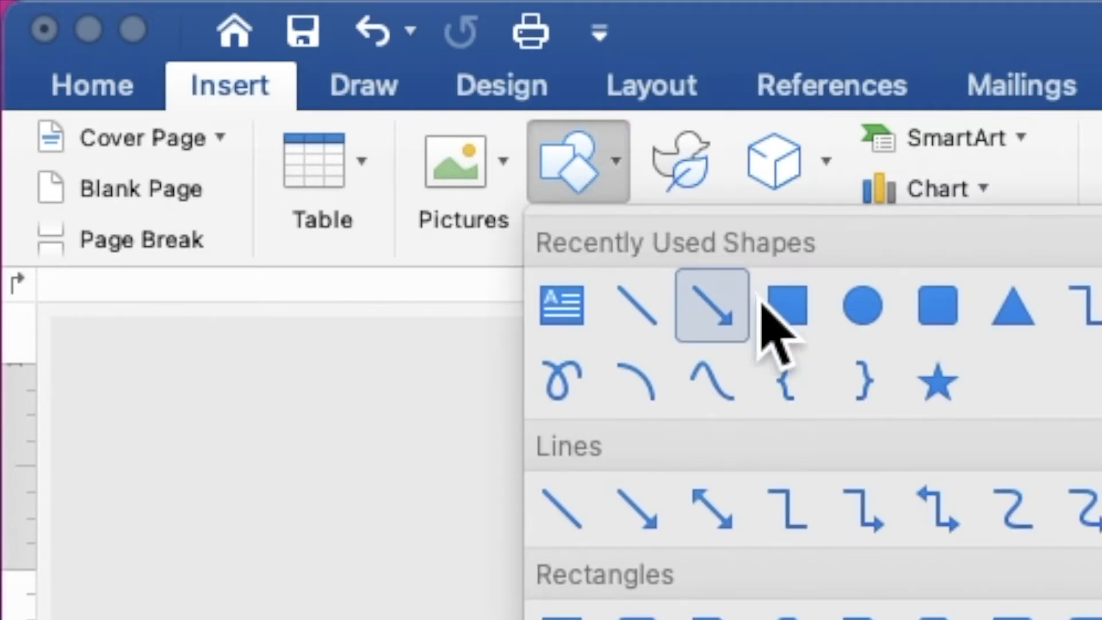
{"action": "left_click", "coordinate": [787, 304]}
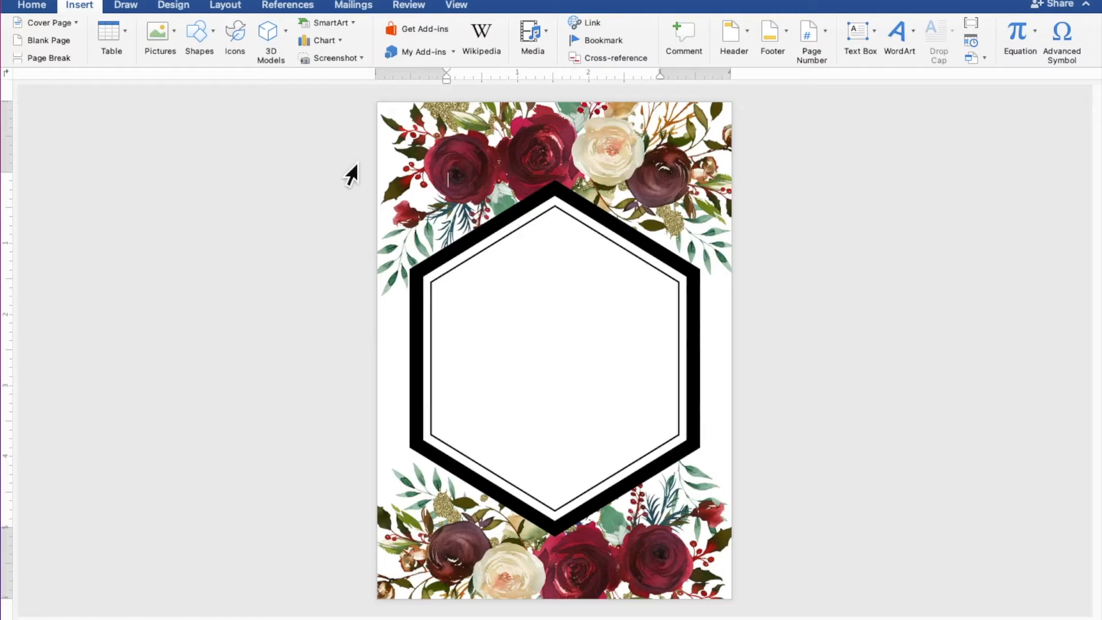
{"action": "mouse_move", "coordinate": [412, 249]}
{"action": "left_mouse_down"}
{"action": "mouse_move", "coordinate": [570, 329]}
{"action": "mouse_move", "coordinate": [681, 425]}
{"action": "mouse_move", "coordinate": [714, 531]}
{"action": "left_mouse_up"}
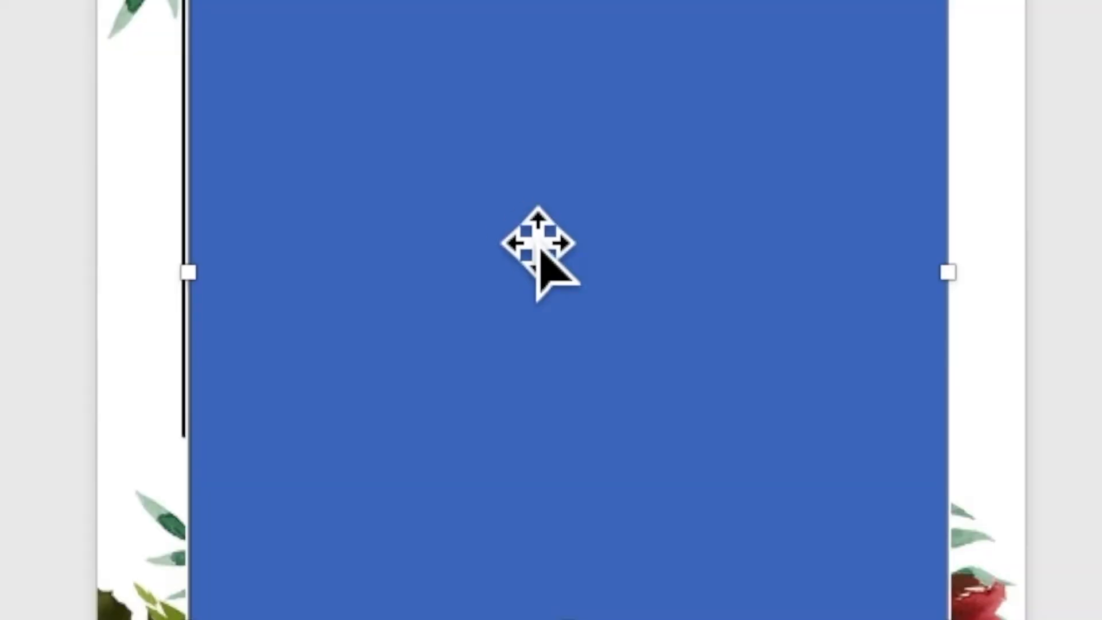
{"action": "right_click", "coordinate": [538, 367]}
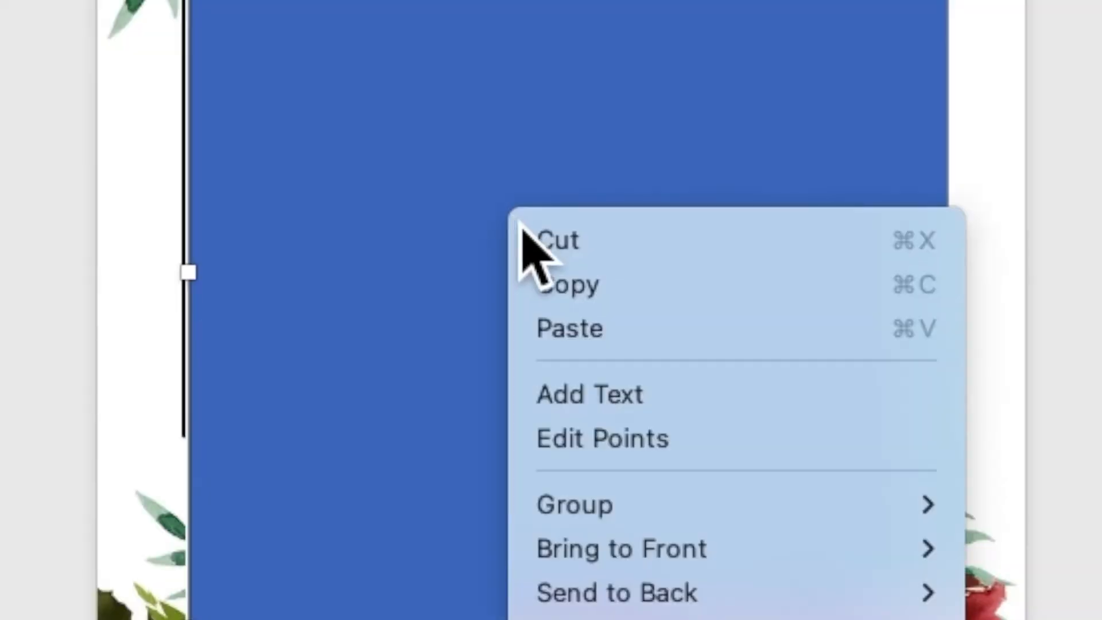
{"action": "left_click", "coordinate": [630, 402]}
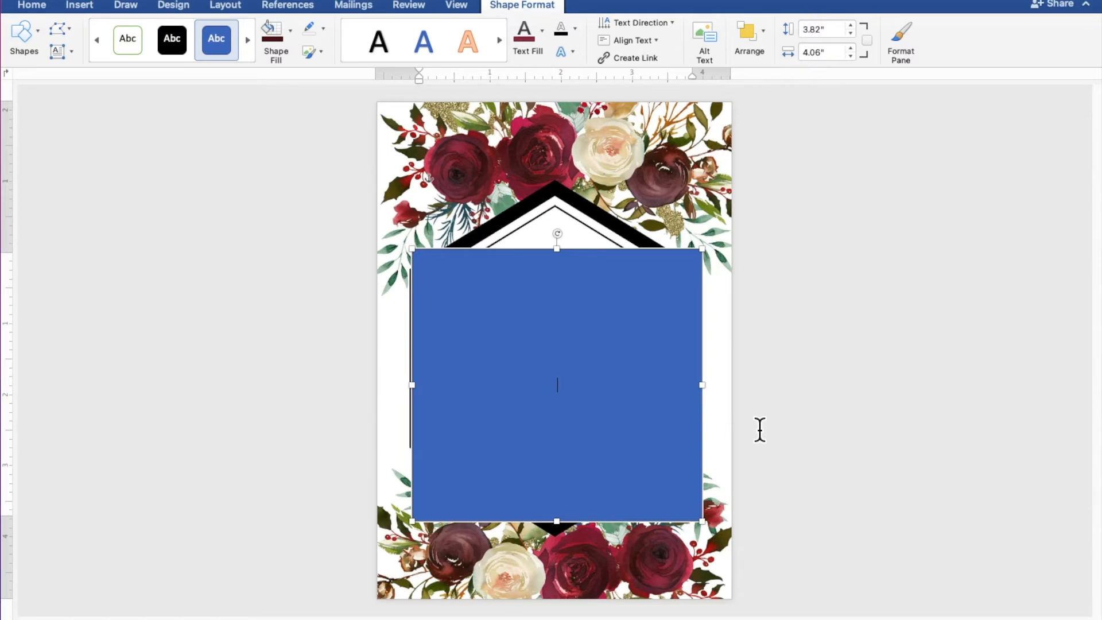
{"action": "scroll", "coordinate": [760, 430], "scroll_direction": "up", "scroll_amount": 5}
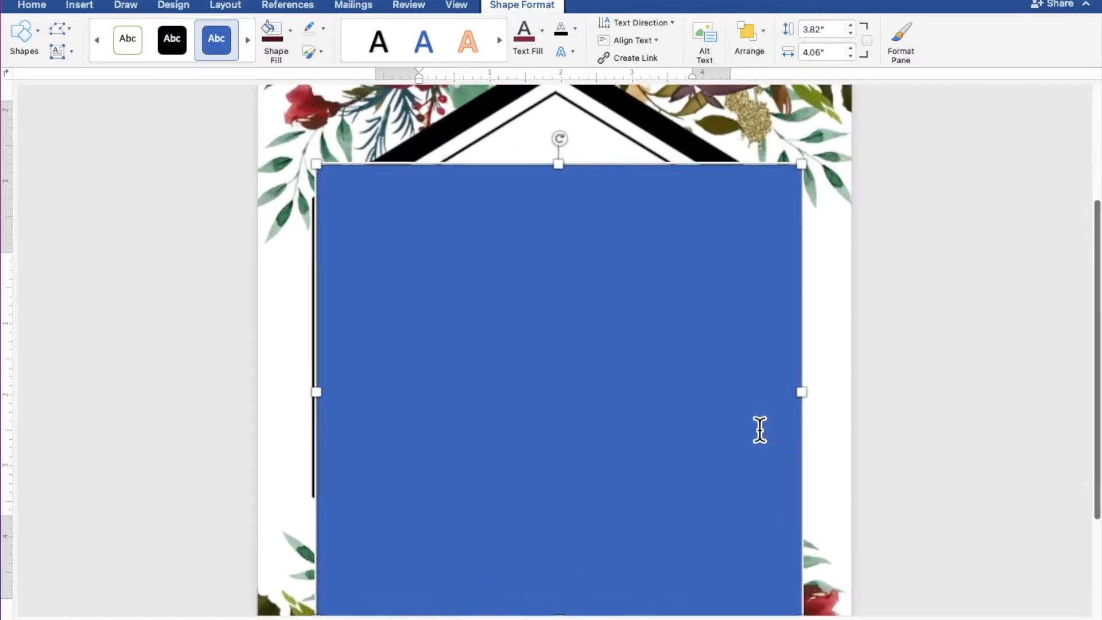
{"action": "scroll", "coordinate": [759, 430], "scroll_direction": "down", "scroll_amount": 3}
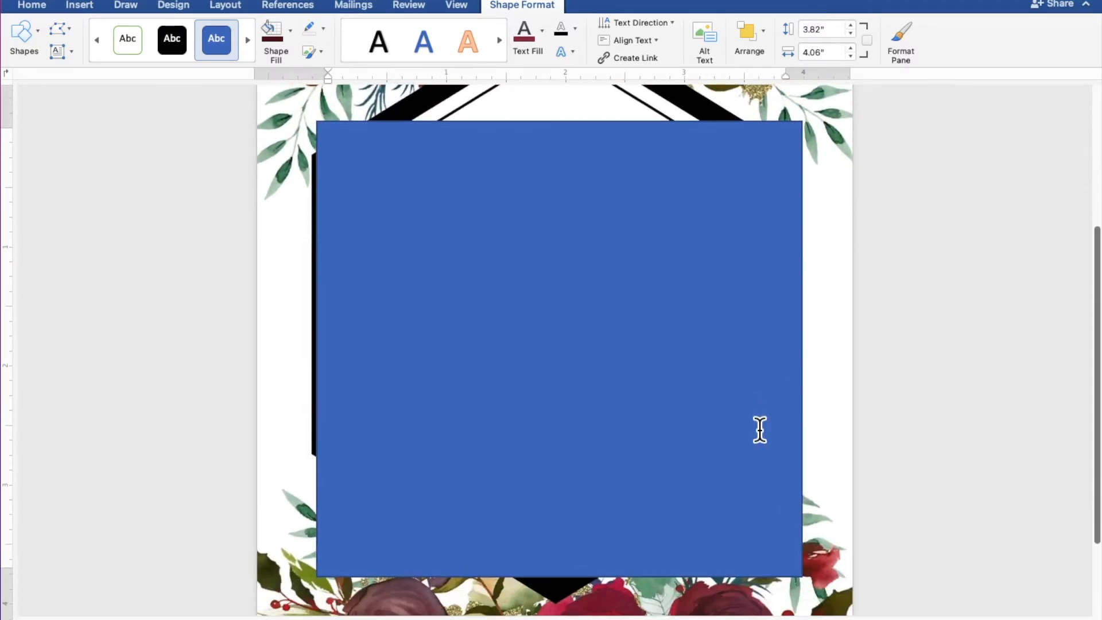
- Type TOGETHER WITH THEIR FAMILIES, then the couple's two names joined by AND, each on its own line
{"action": "type", "text": "TOGETHER WITH THEIR FAMILIES"}
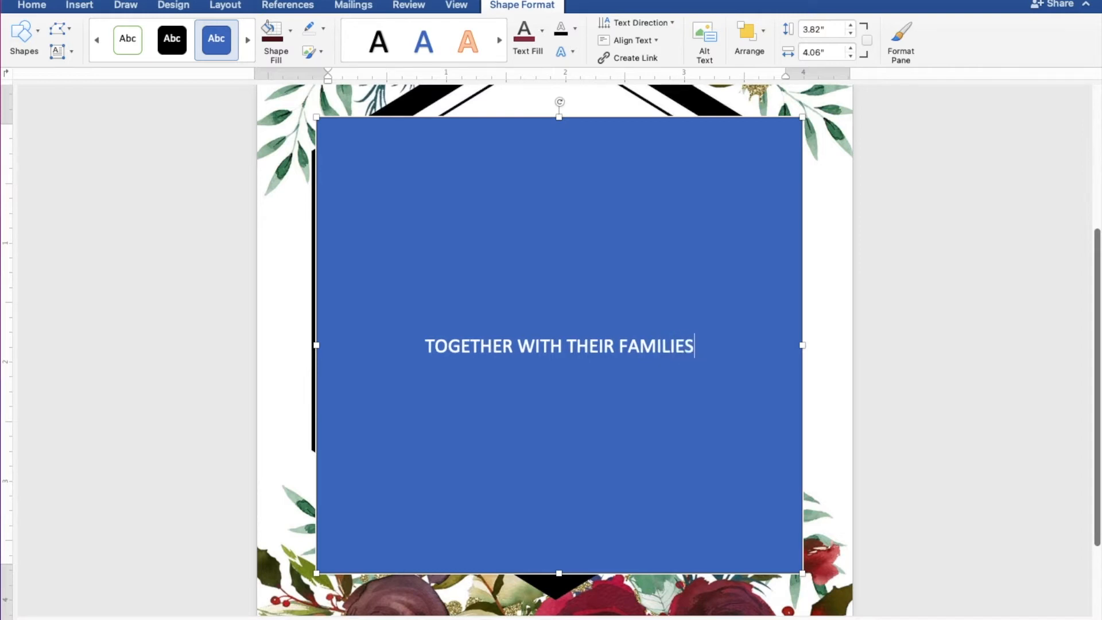
{"action": "key", "text": "Return"}
{"action": "key", "text": "Return"}
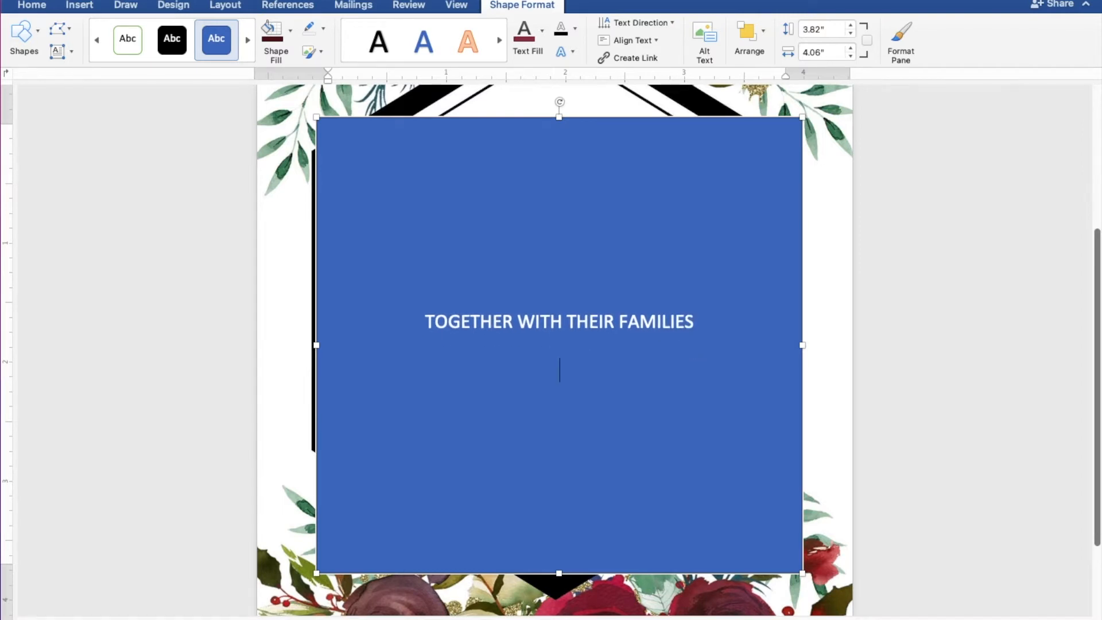
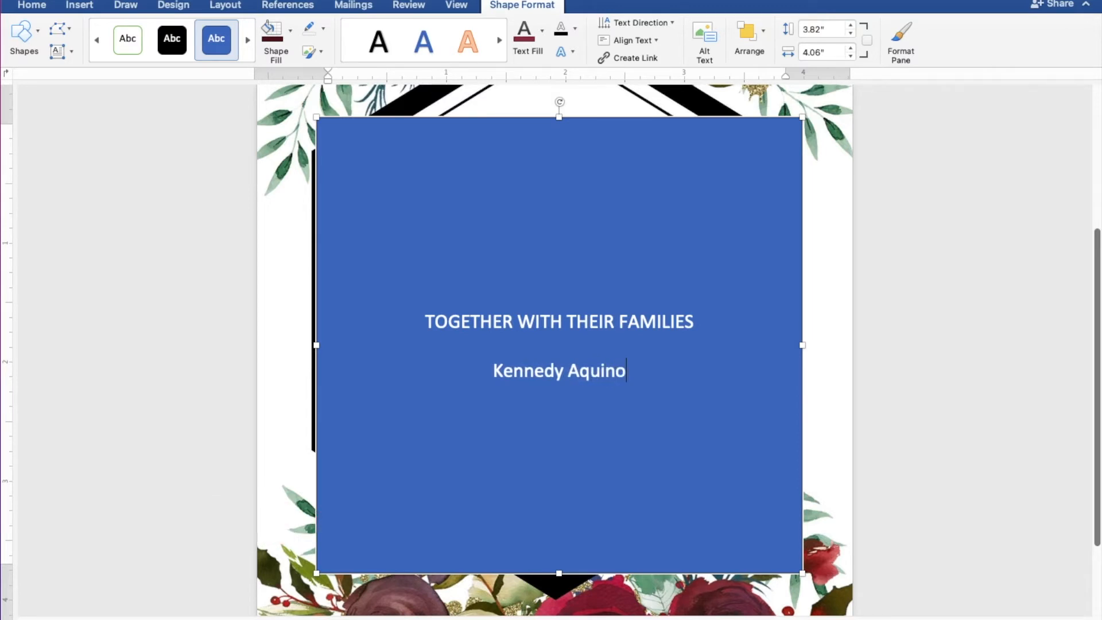
{"action": "key", "text": "Return"}
{"action": "type", "text": "AND"}
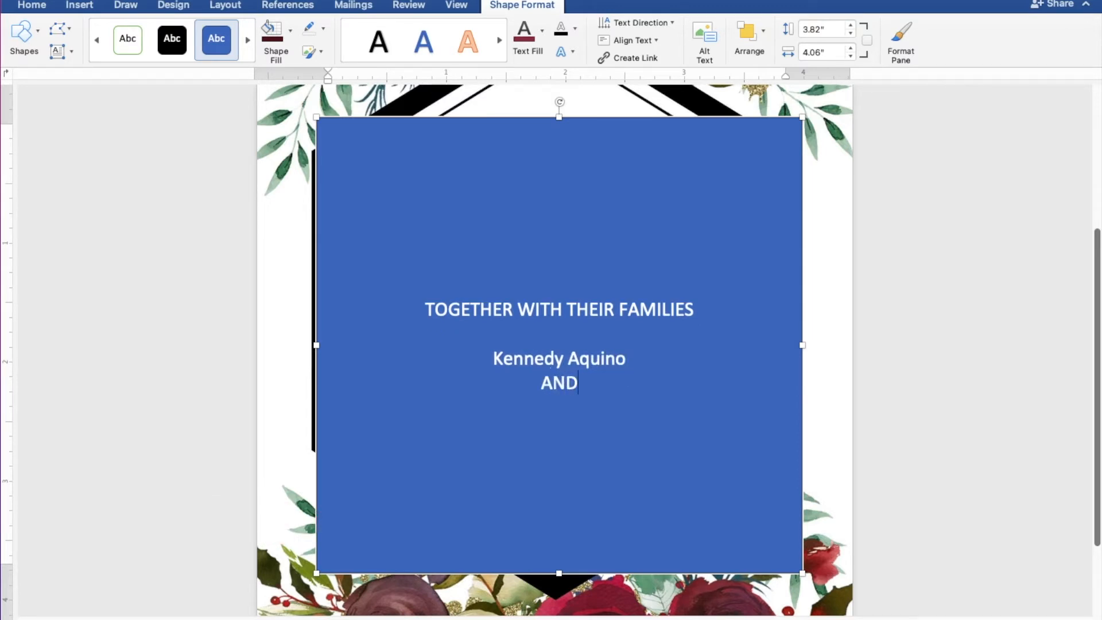
{"action": "key", "text": "Return"}
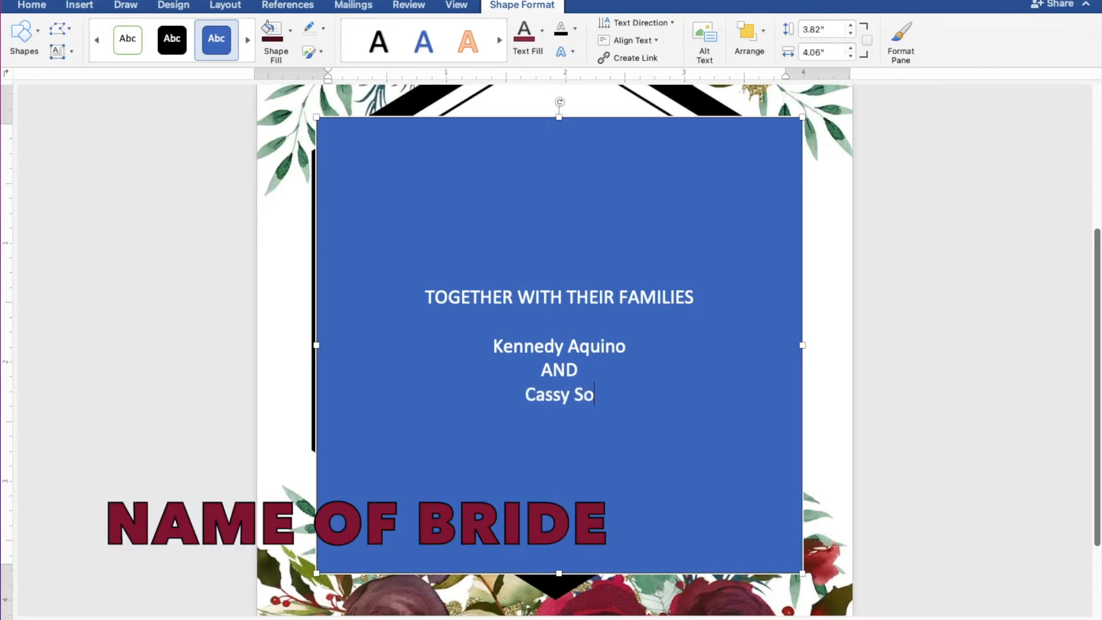
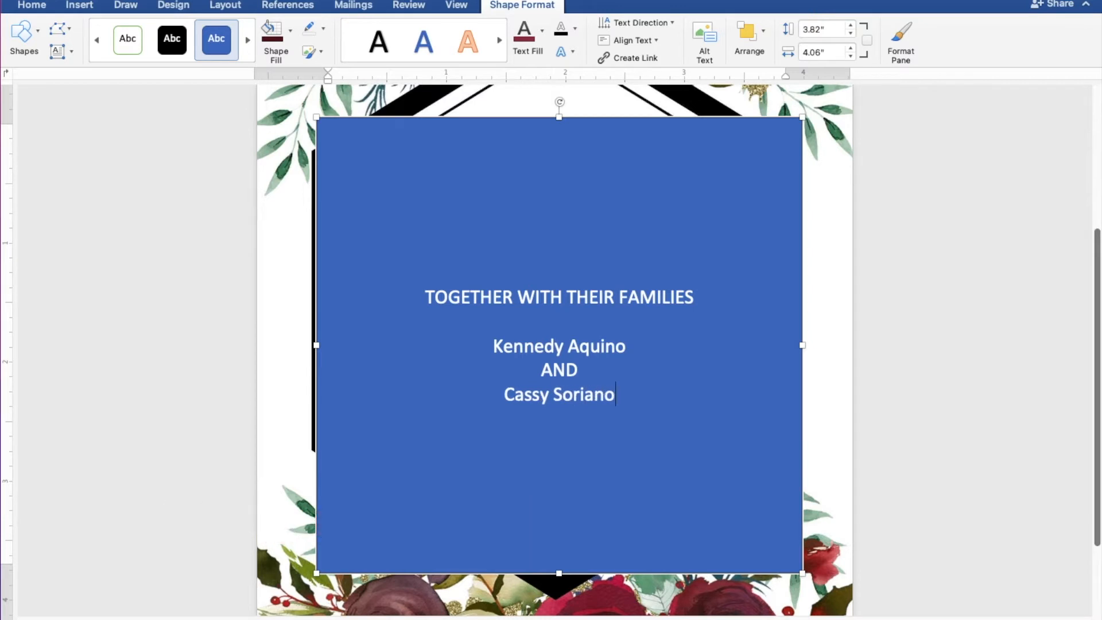
{"action": "key", "text": "Return"}
{"action": "key", "text": "Return"}
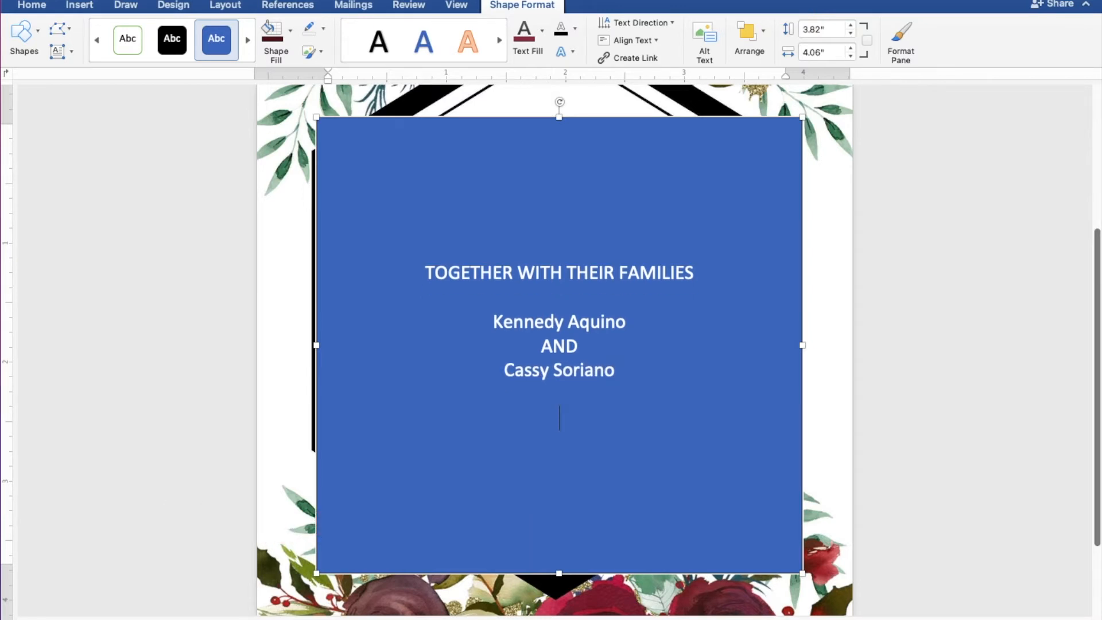
- Add the request and marriage lines, then SUNDAY | DECEMBER 25, 2022 | 10:00 A.M
{"action": "type", "text": "REQUEST THE"}
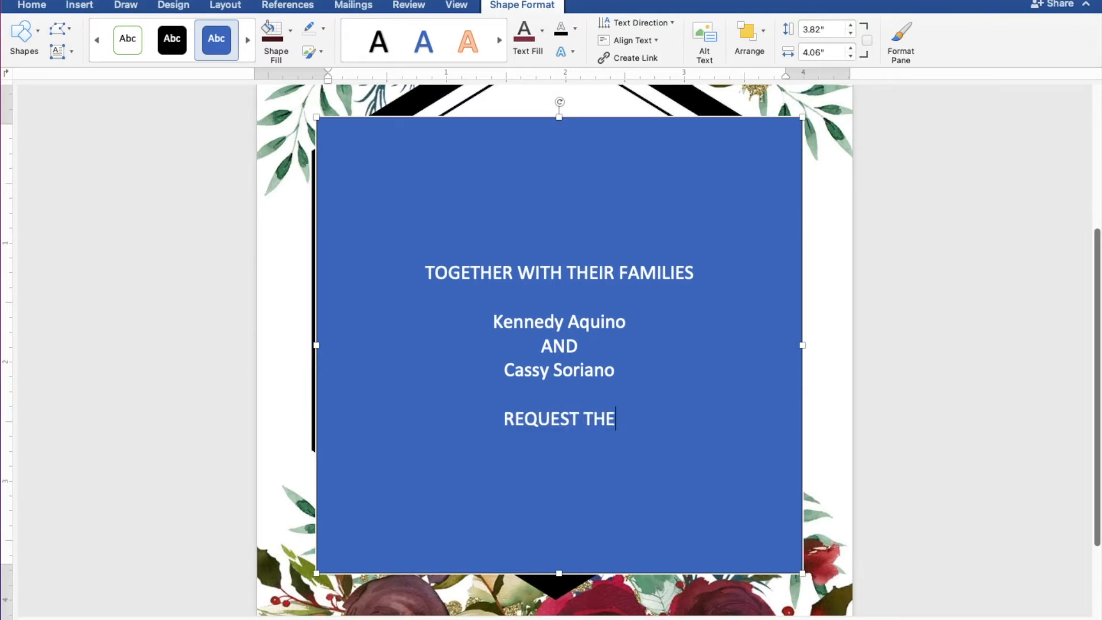
{"action": "type", "text": " PLEA"}
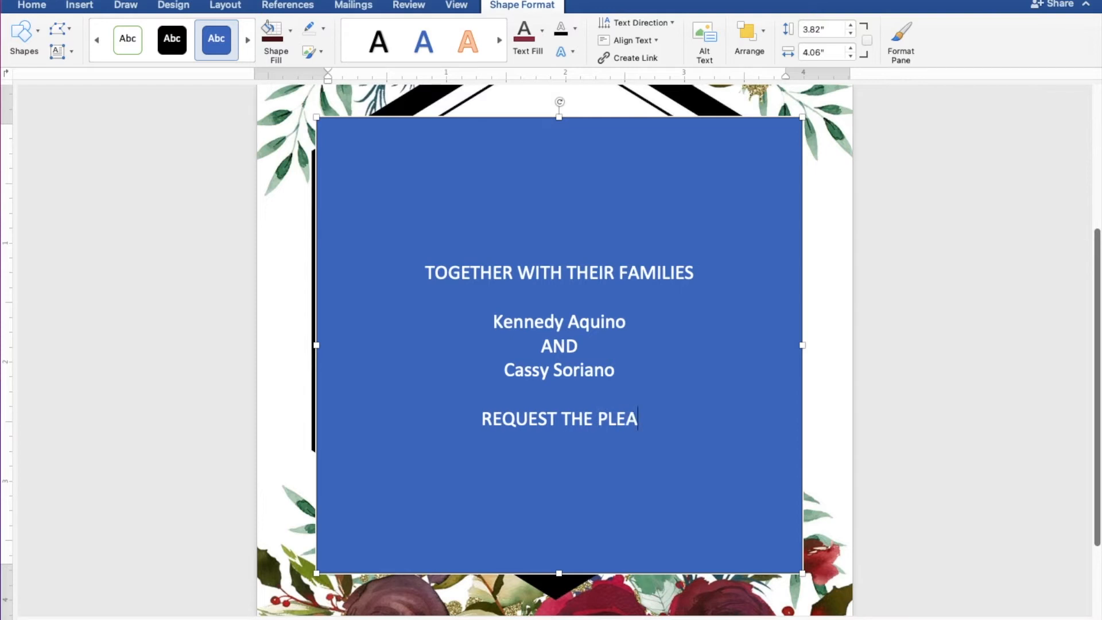
{"action": "type", "text": "SURE "}
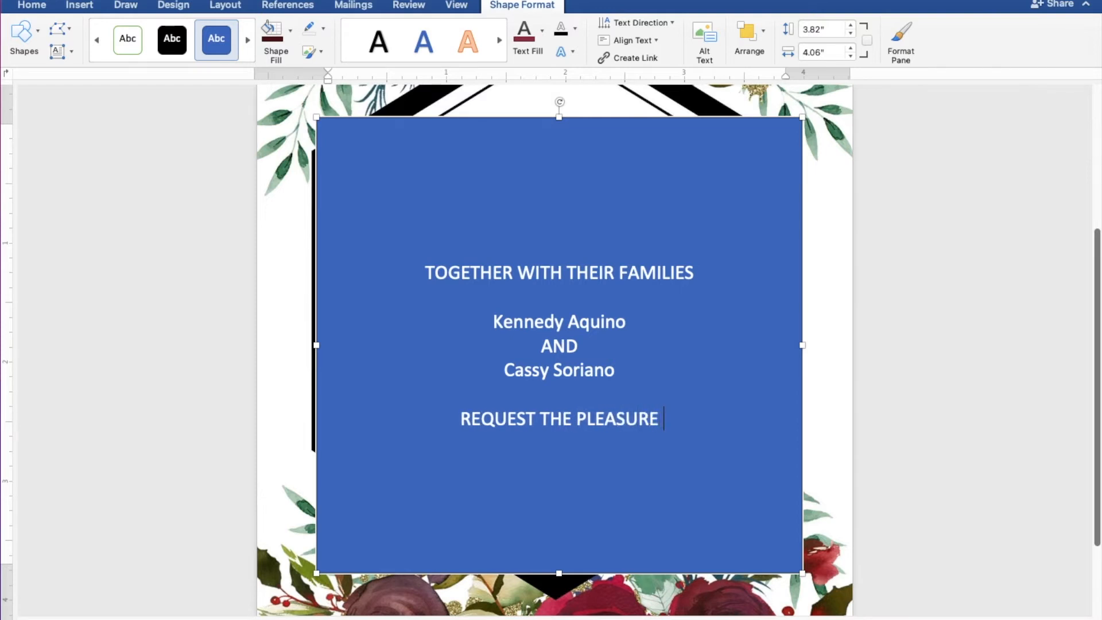
{"action": "type", "text": "OF YOUR"}
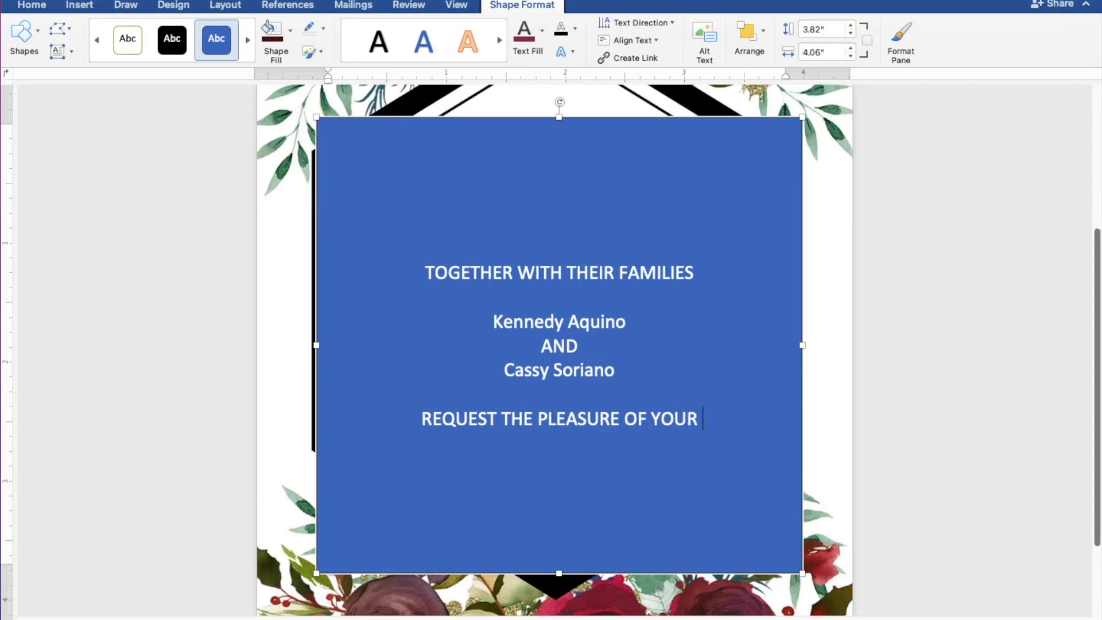
{"action": "type", "text": " PRE"}
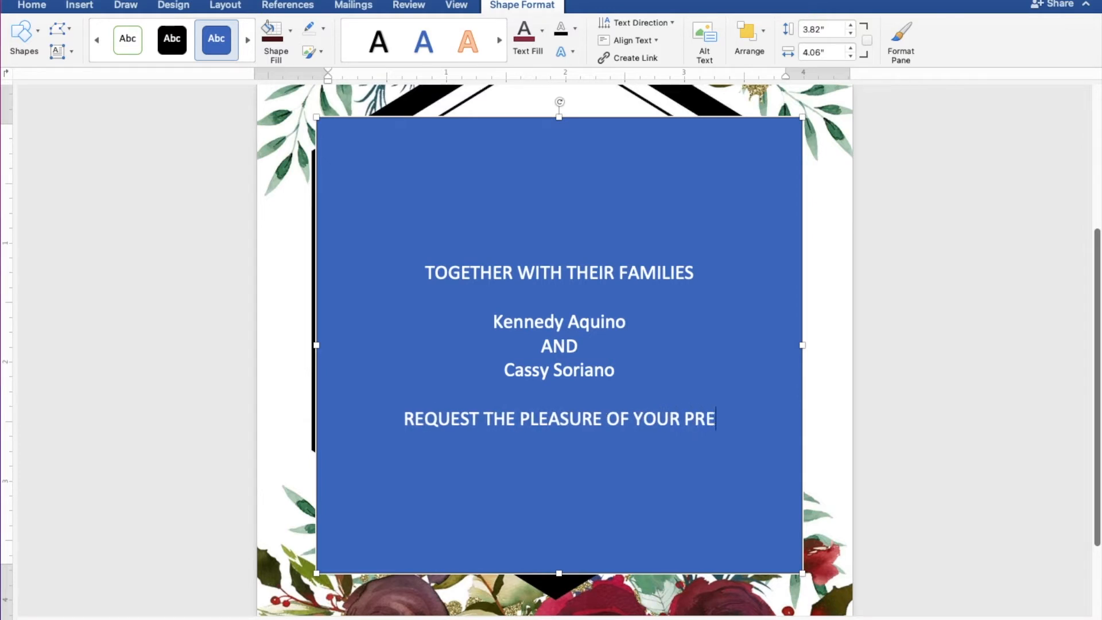
{"action": "type", "text": "SENCE"}
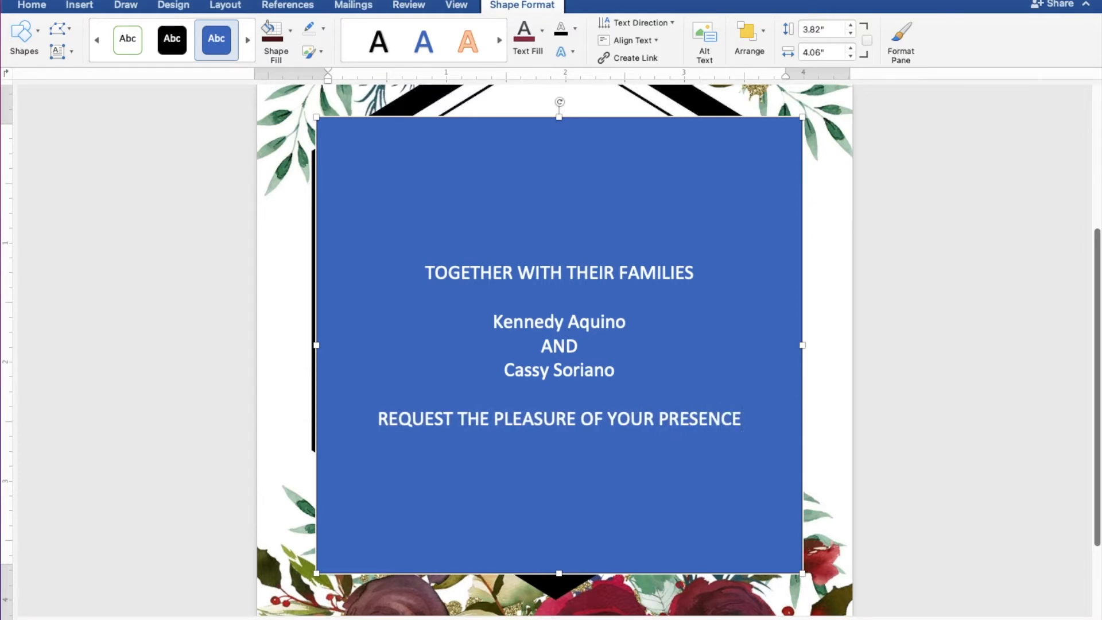
{"action": "key", "text": "Return"}
{"action": "type", "text": "A"}
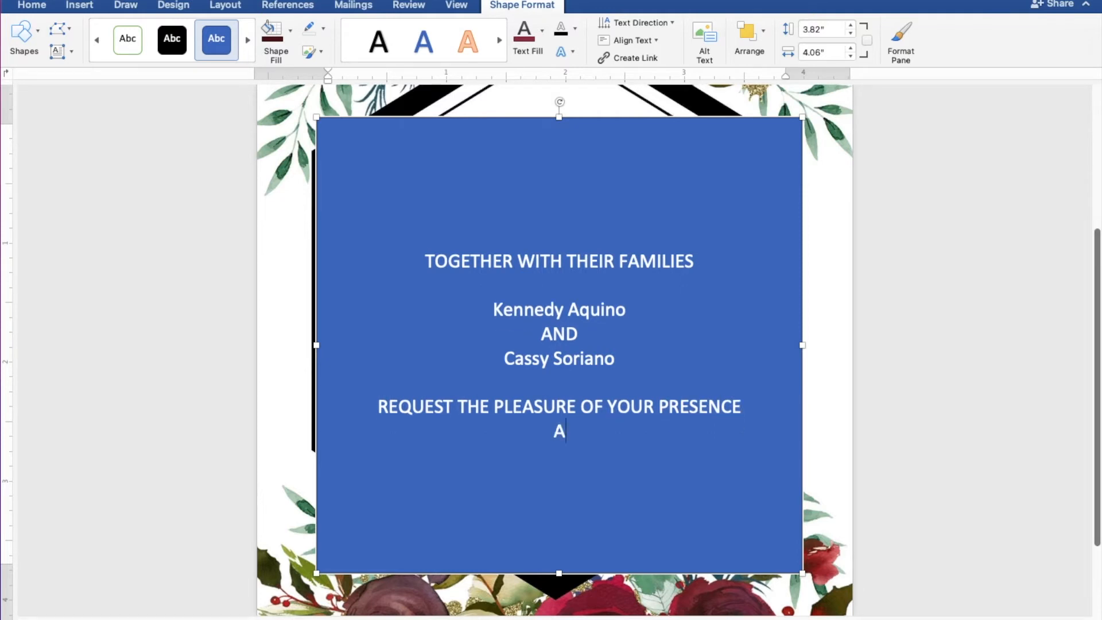
{"action": "type", "text": "S THE"}
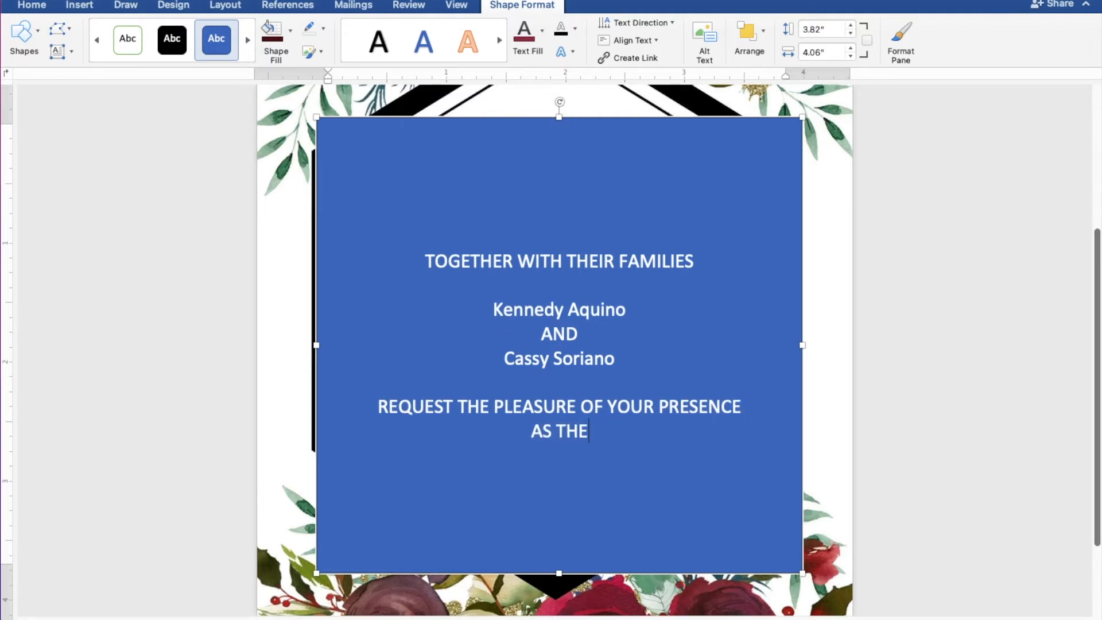
{"action": "type", "text": "Y J"}
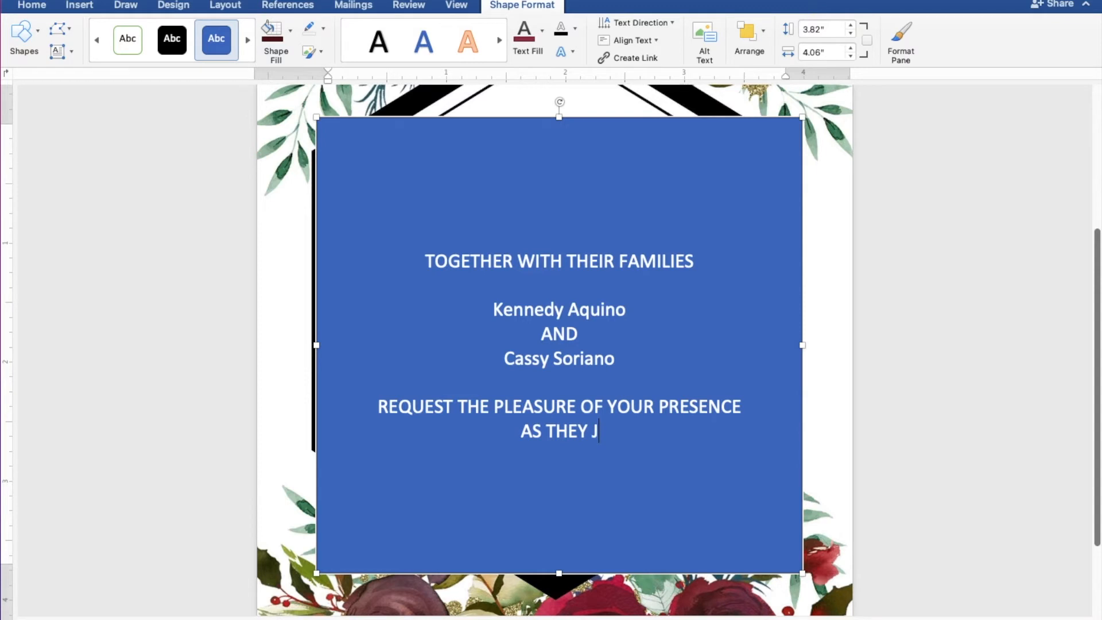
{"action": "type", "text": "OYFUL"}
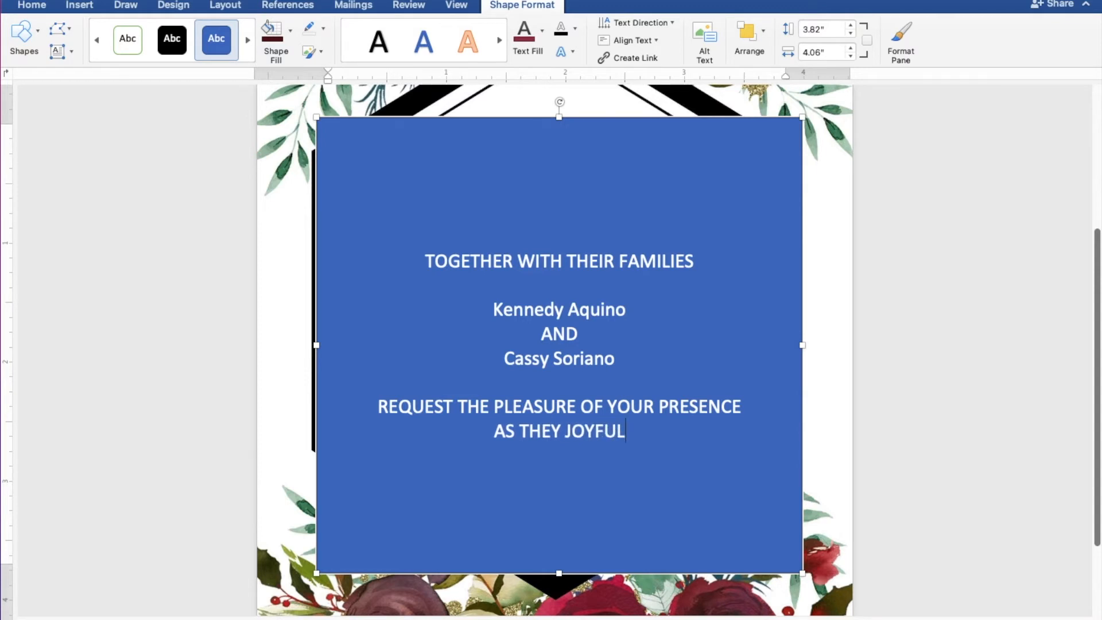
{"action": "type", "text": "LY UN"}
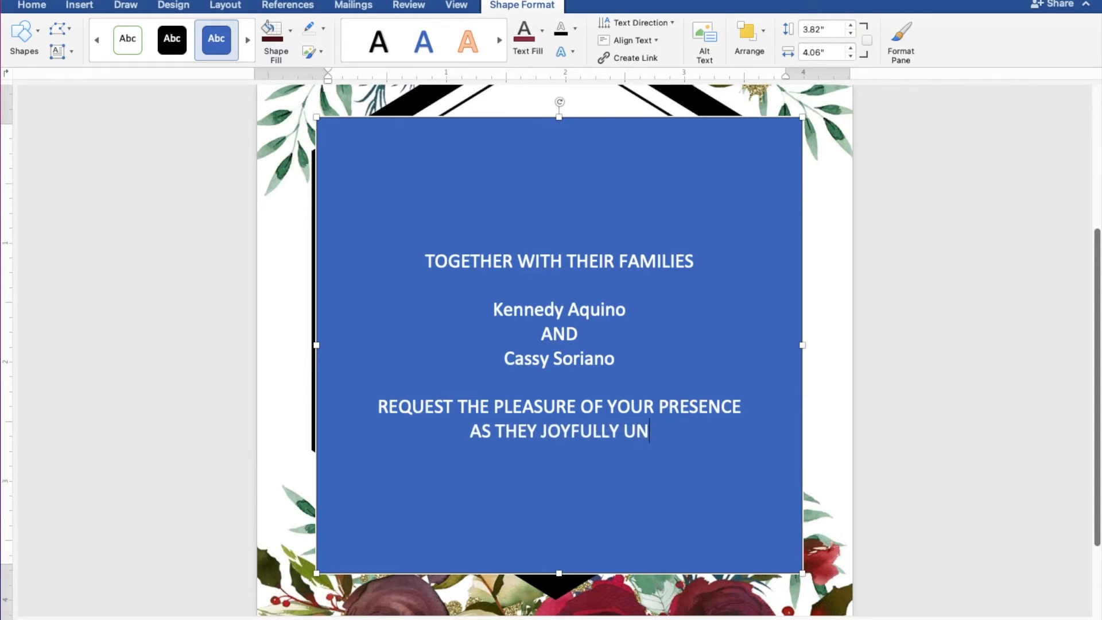
{"action": "type", "text": "ITE I"}
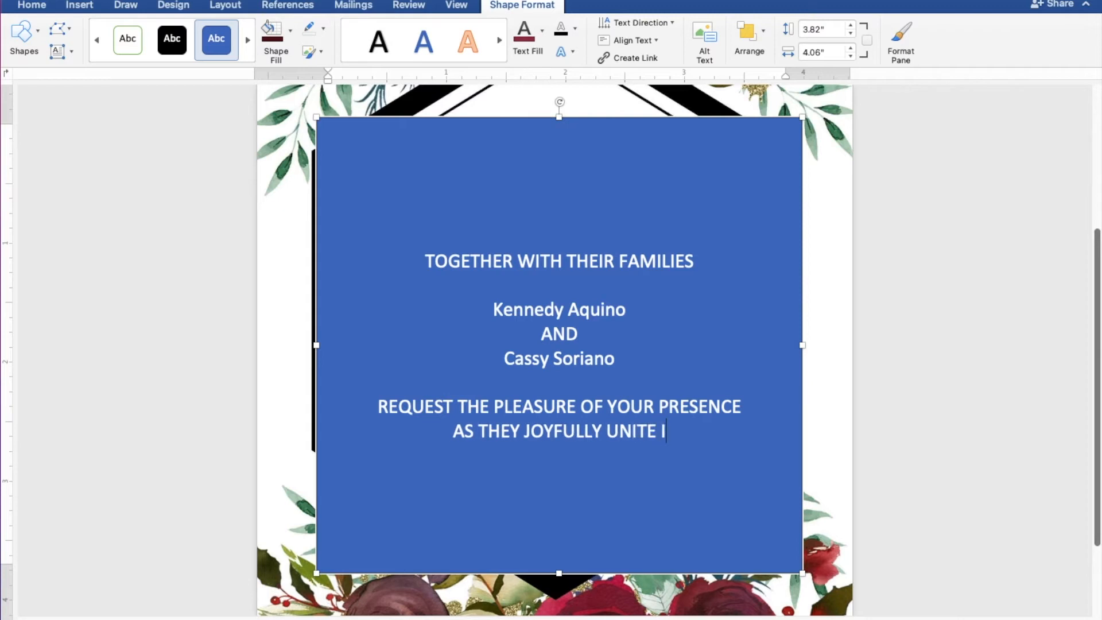
{"action": "type", "text": "N MAR"}
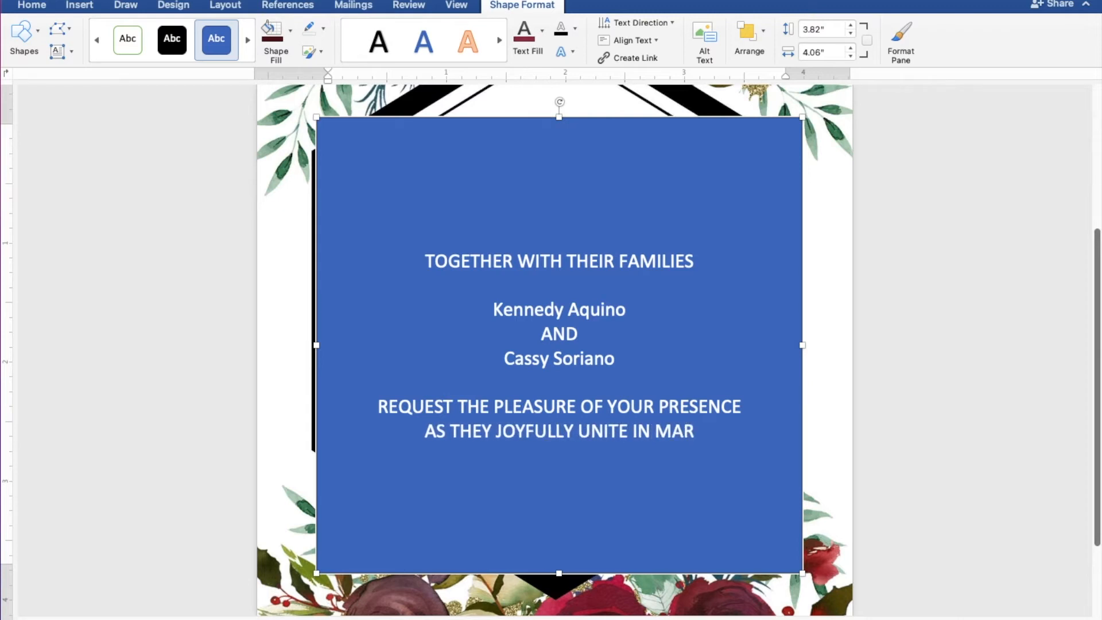
{"action": "type", "text": "RIAGE"}
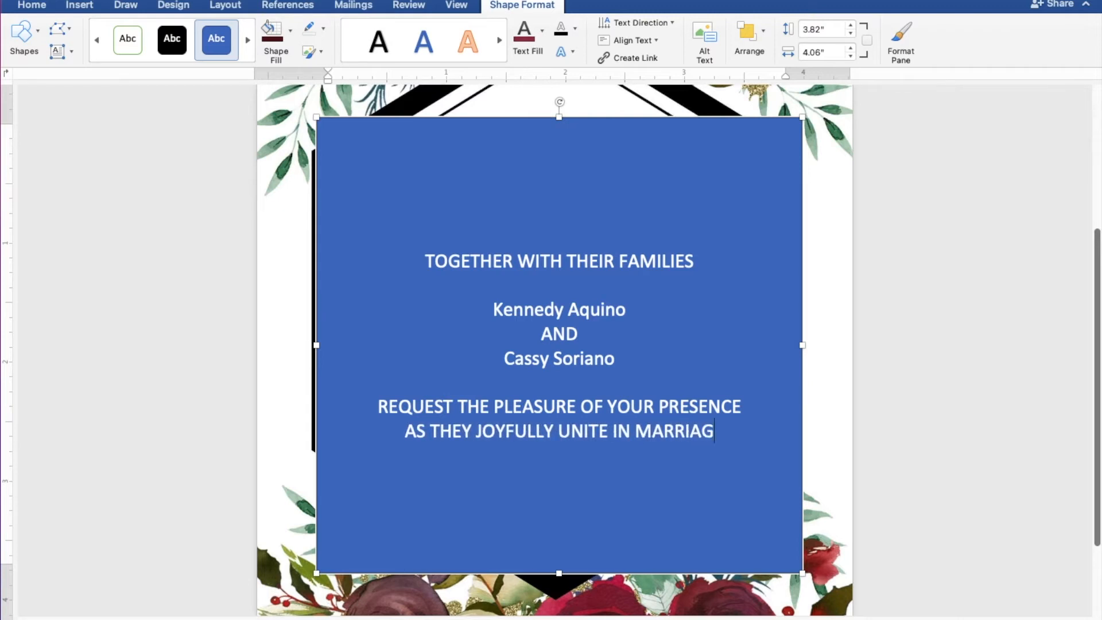
{"action": "key", "text": "Return"}
{"action": "key", "text": "Return"}
{"action": "type", "text": "SUNDAY"}
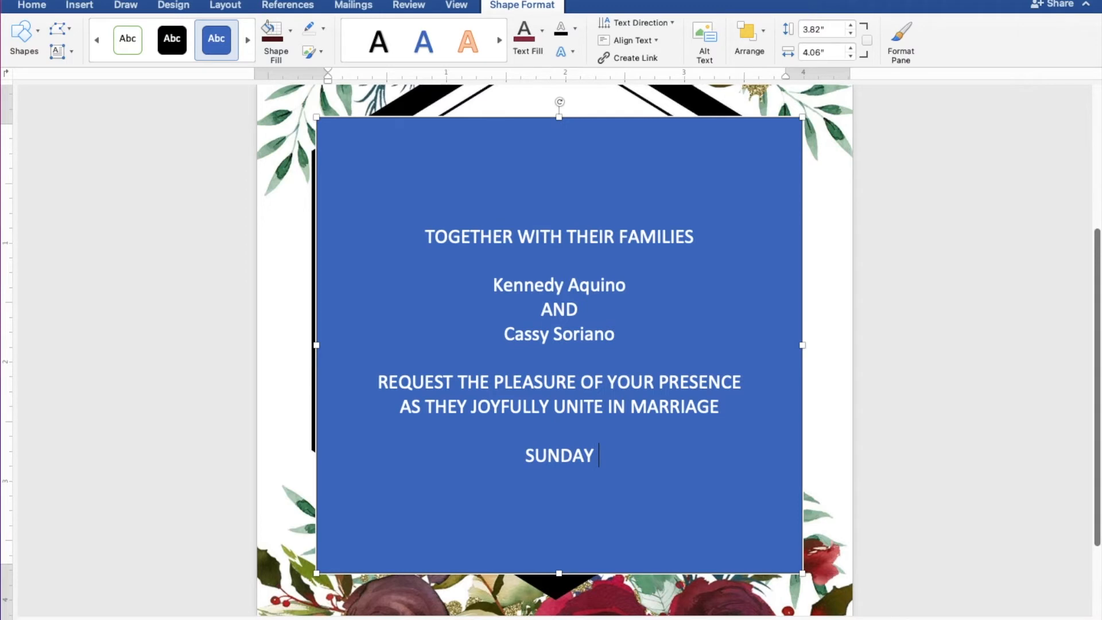
{"action": "type", "text": " |"}
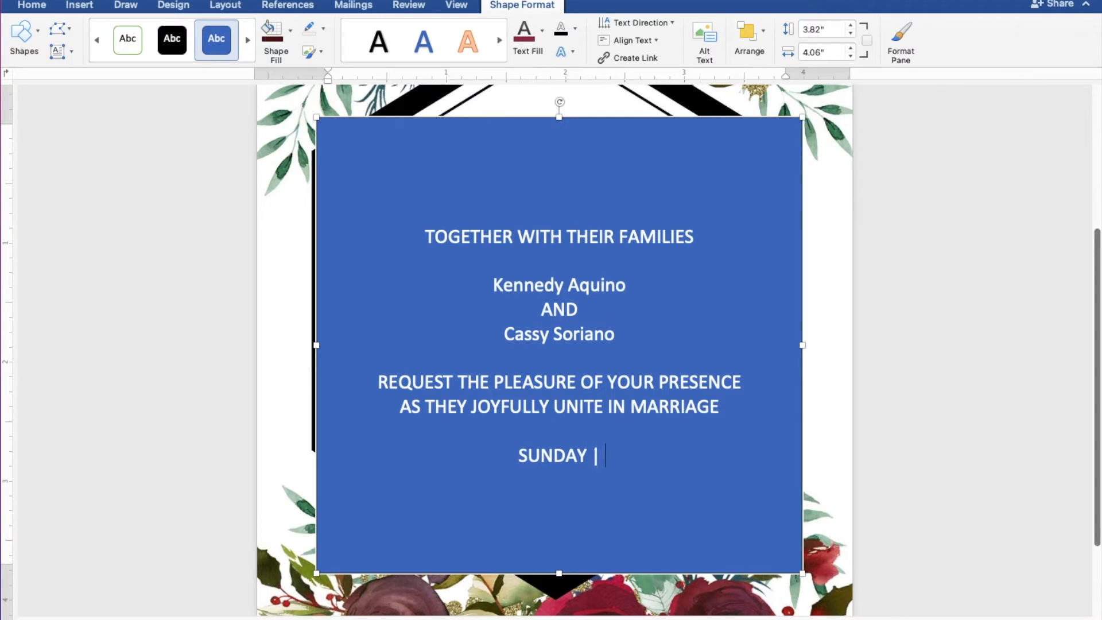
{"action": "type", "text": " DEC"}
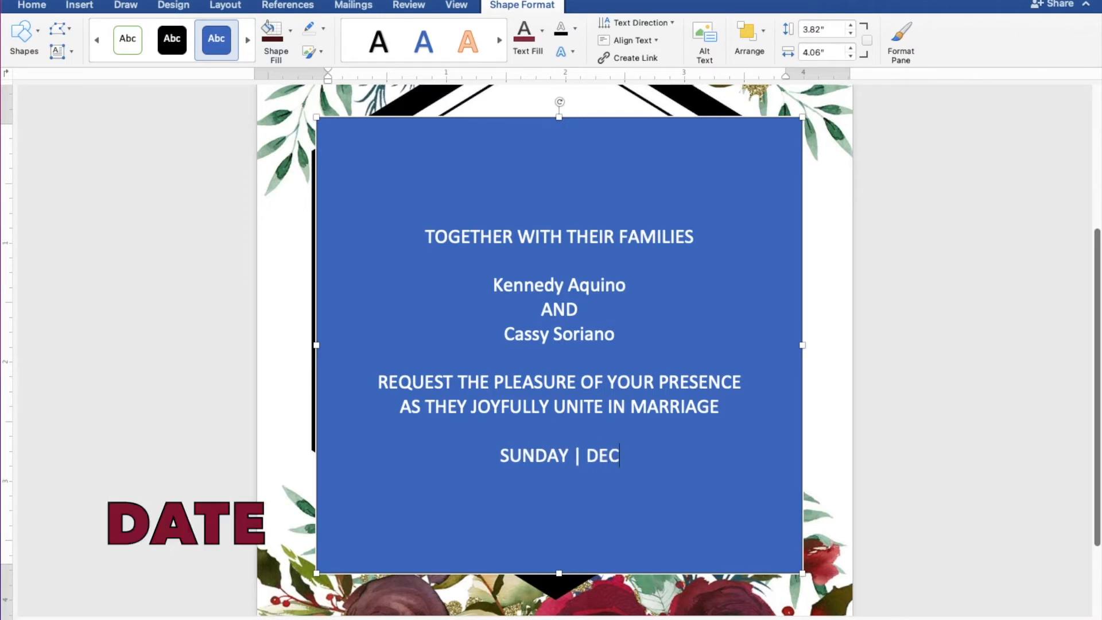
{"action": "type", "text": "EMBE"}
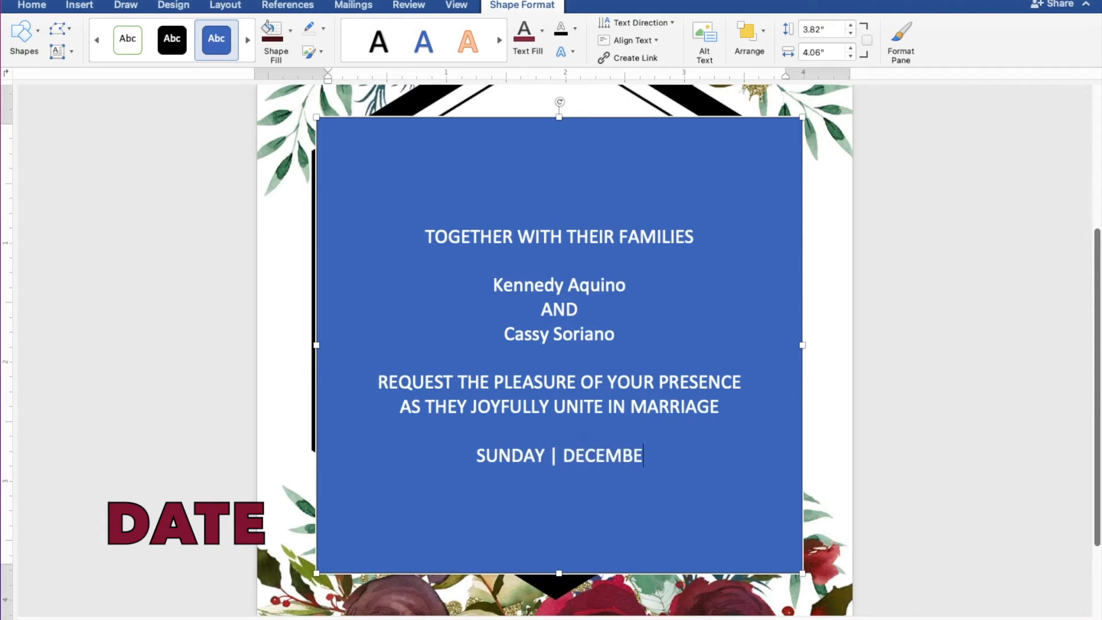
{"action": "type", "text": "R 25"}
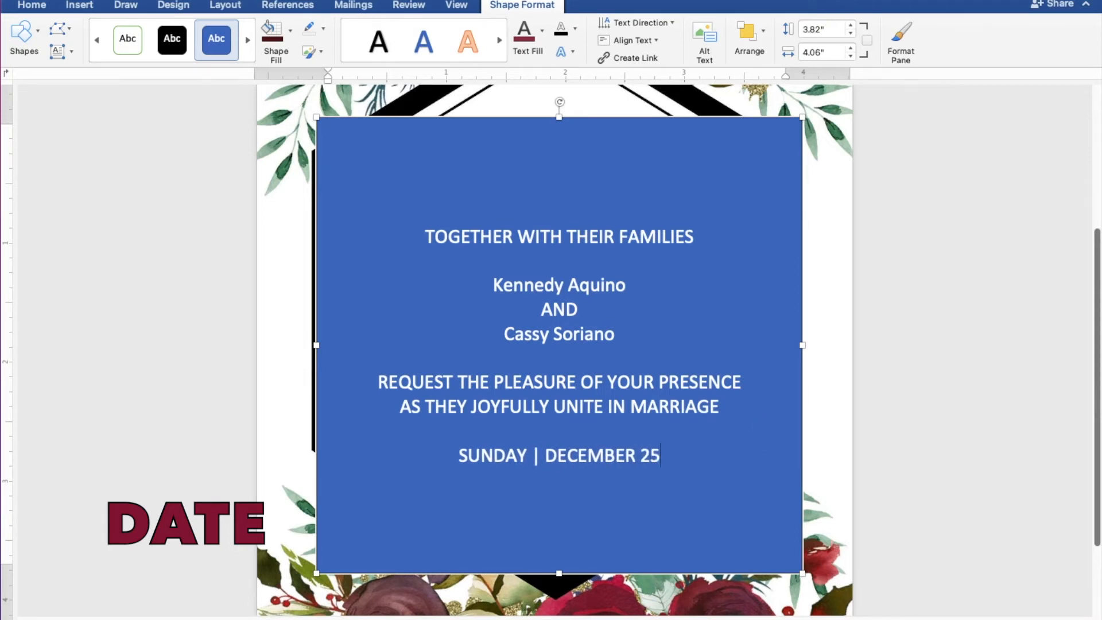
{"action": "type", "text": ", 2"}
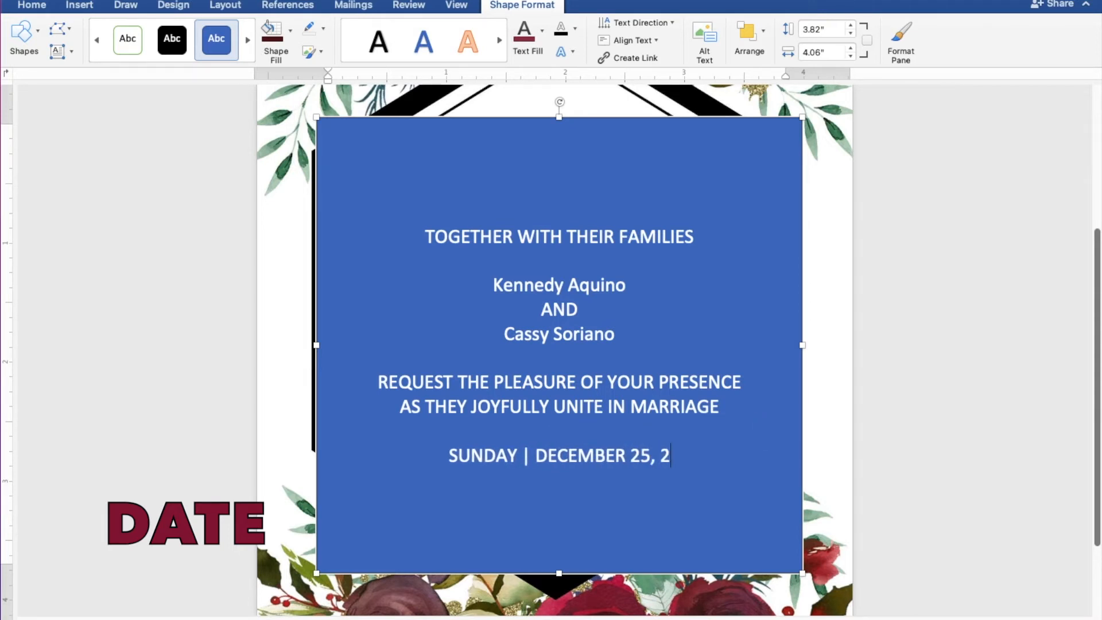
{"action": "type", "text": "022 |"}
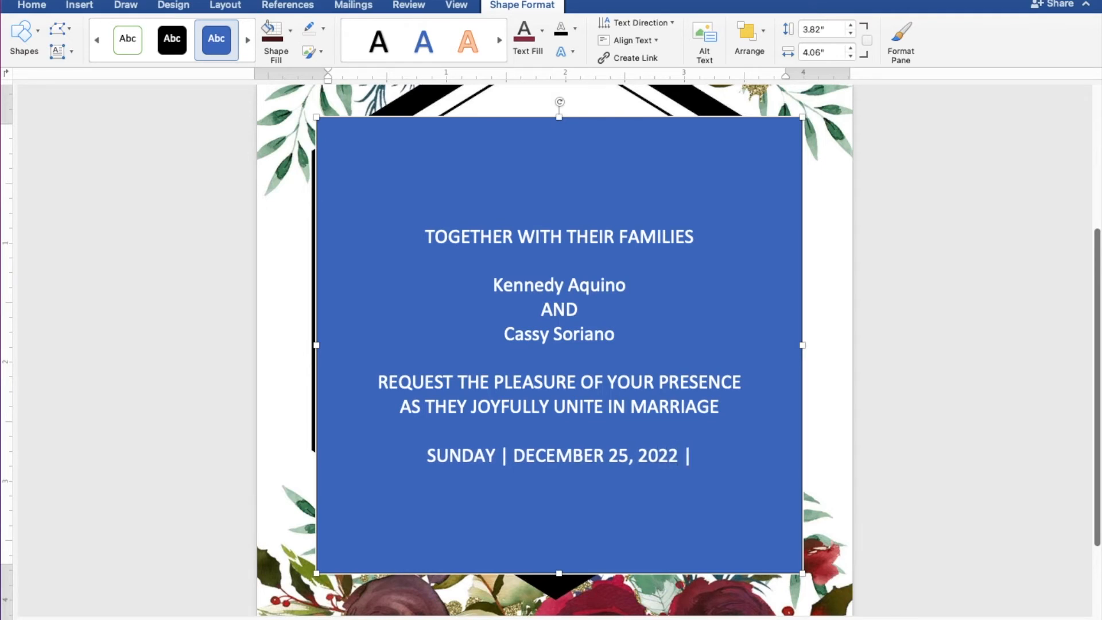
{"action": "type", "text": " 10:"}
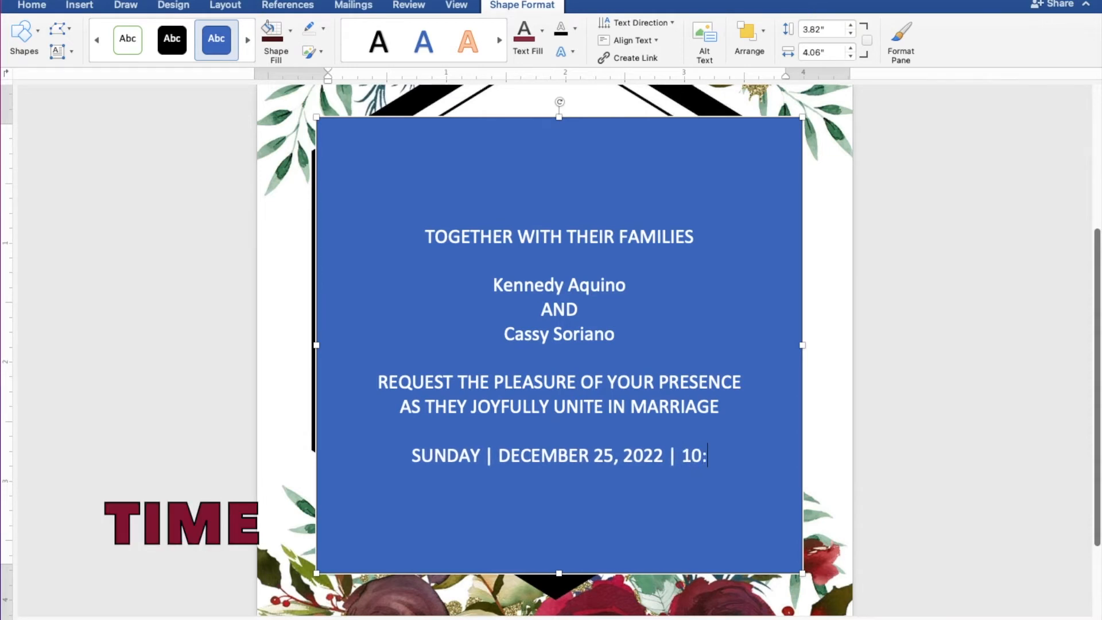
{"action": "type", "text": "0"}
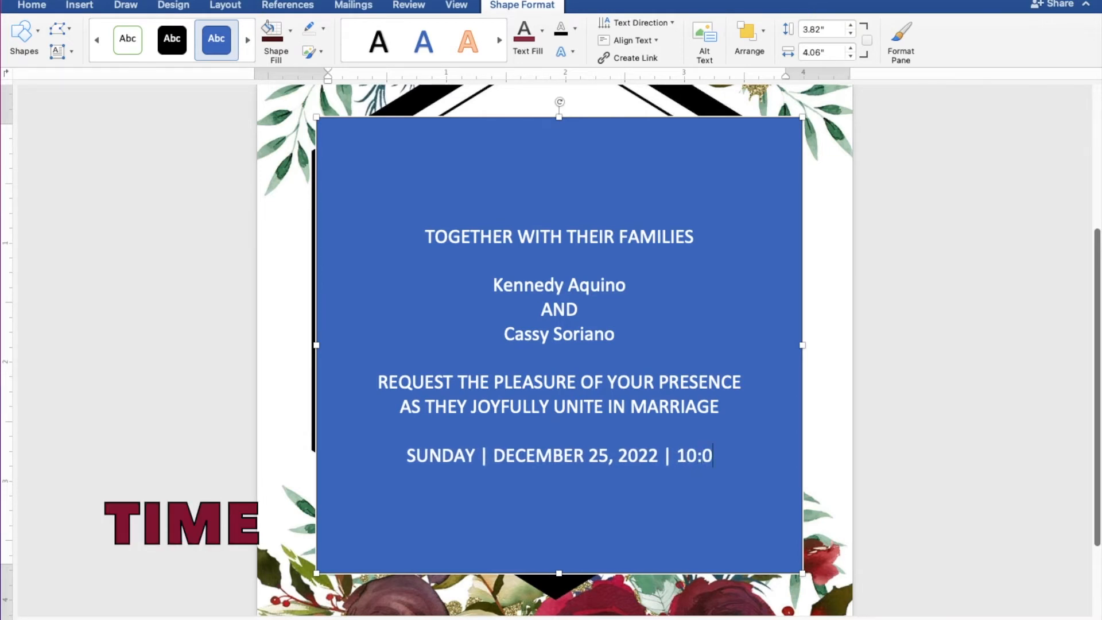
{"action": "type", "text": "0 A.M."}
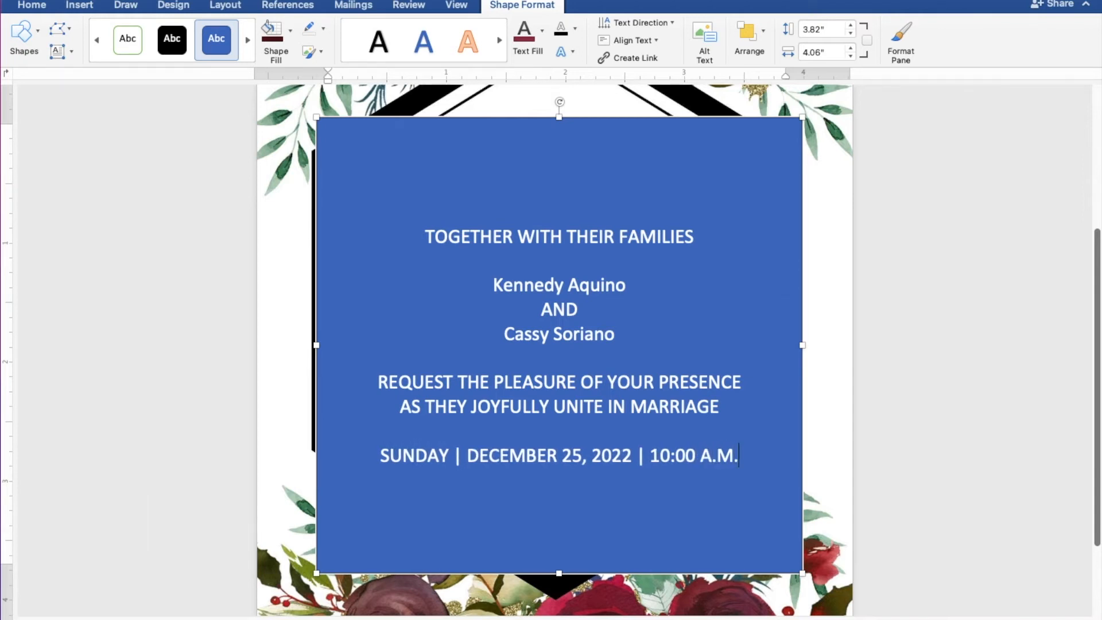
- Add the lines ST. THOMAS AQUINAS PARISH CHURCH and MANGALDAN, PANGASINAN
{"action": "key", "text": "Return"}
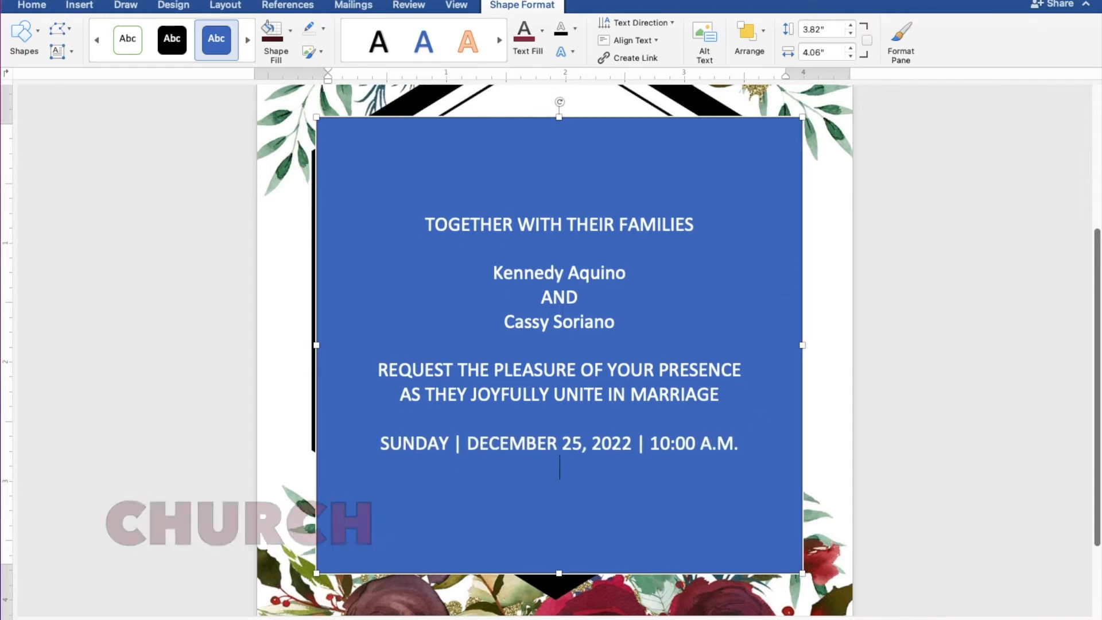
{"action": "type", "text": "ST. "}
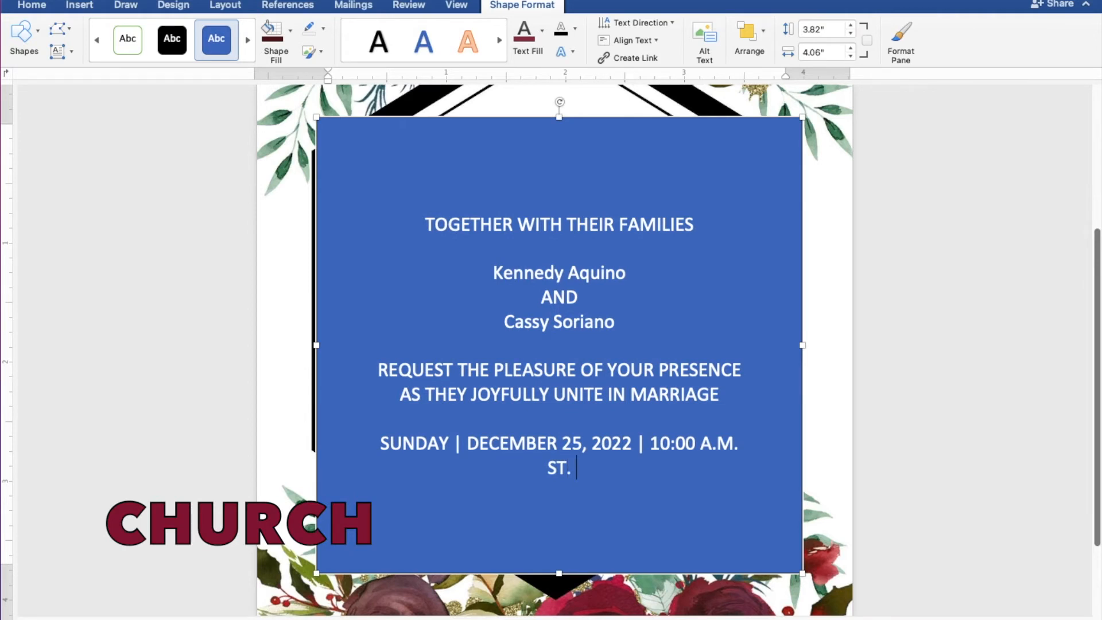
{"action": "type", "text": "THOMAS AQUINAS P"}
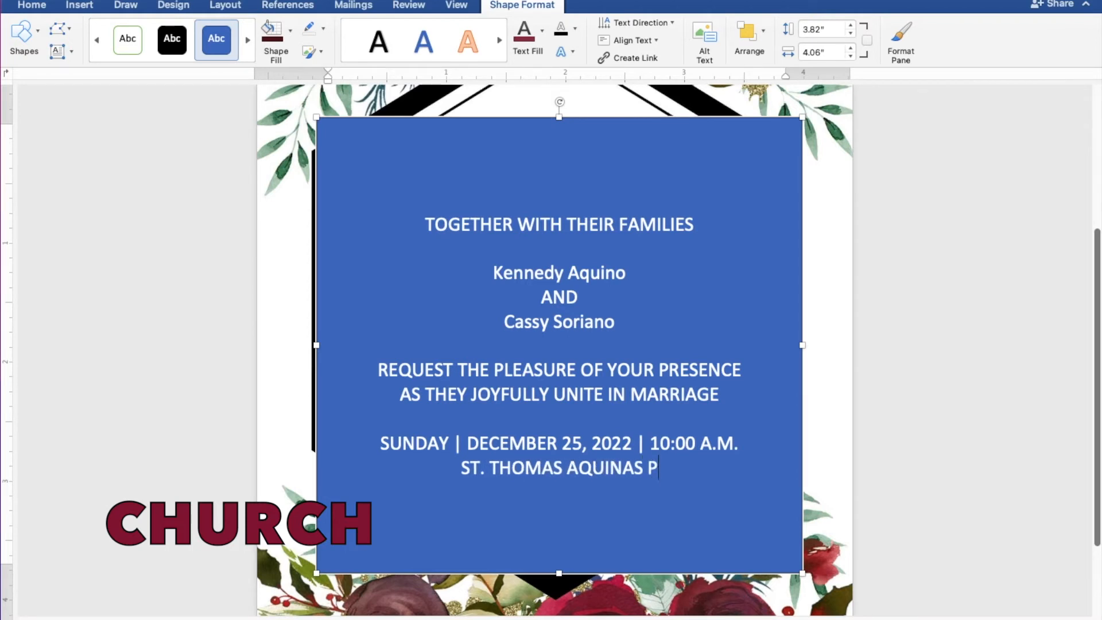
{"action": "type", "text": "ARISH "}
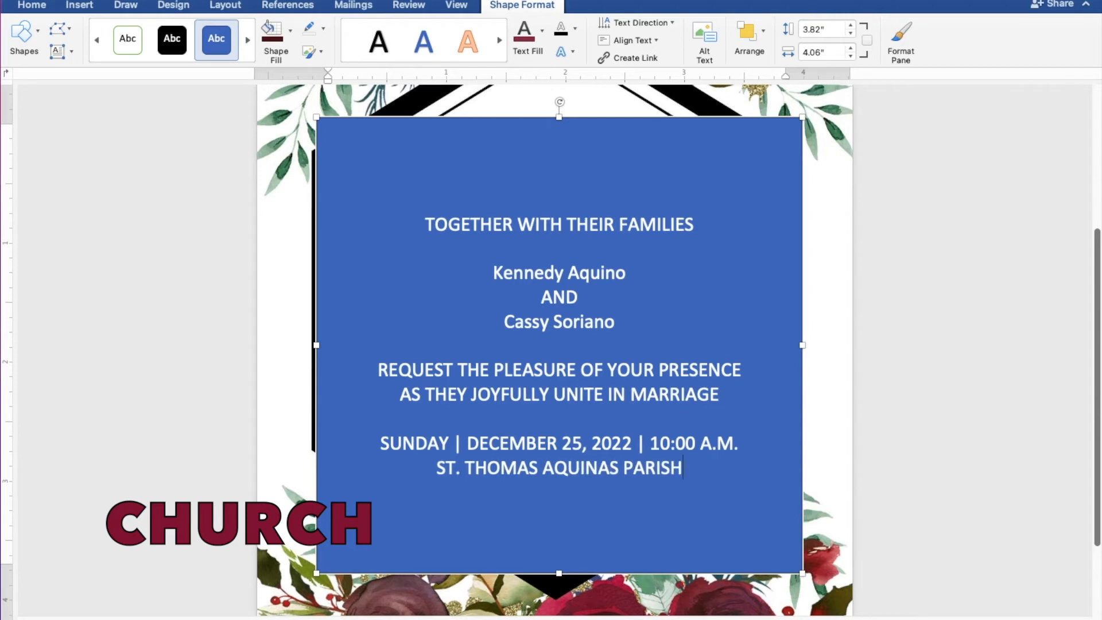
{"action": "type", "text": "CH"}
{"action": "type", "text": "URCH"}
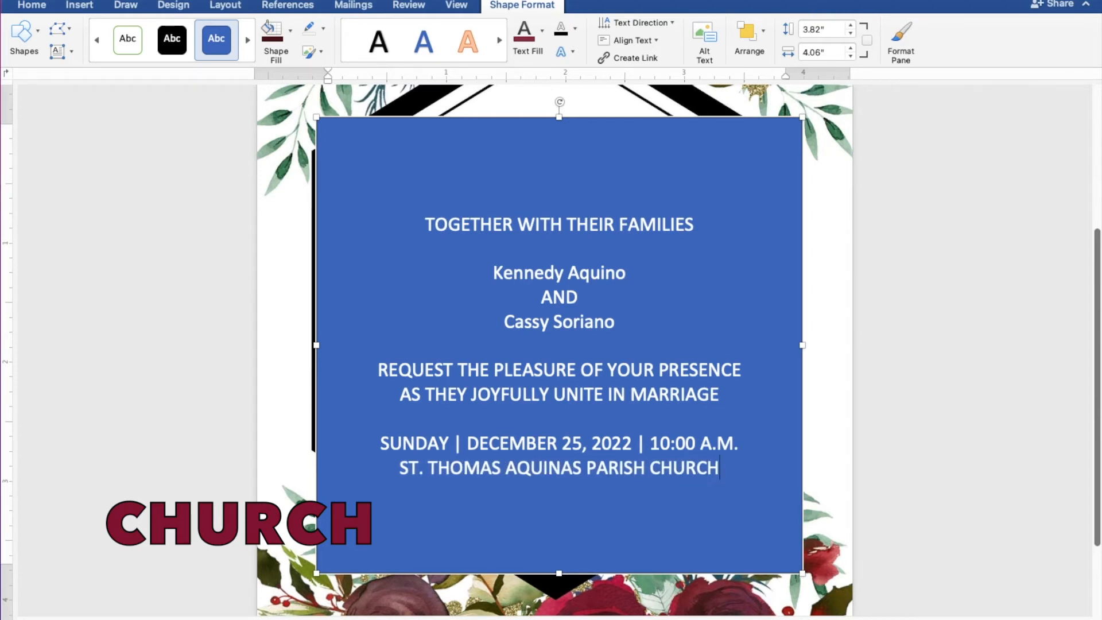
{"action": "key", "text": "Return"}
{"action": "type", "text": "MANG"}
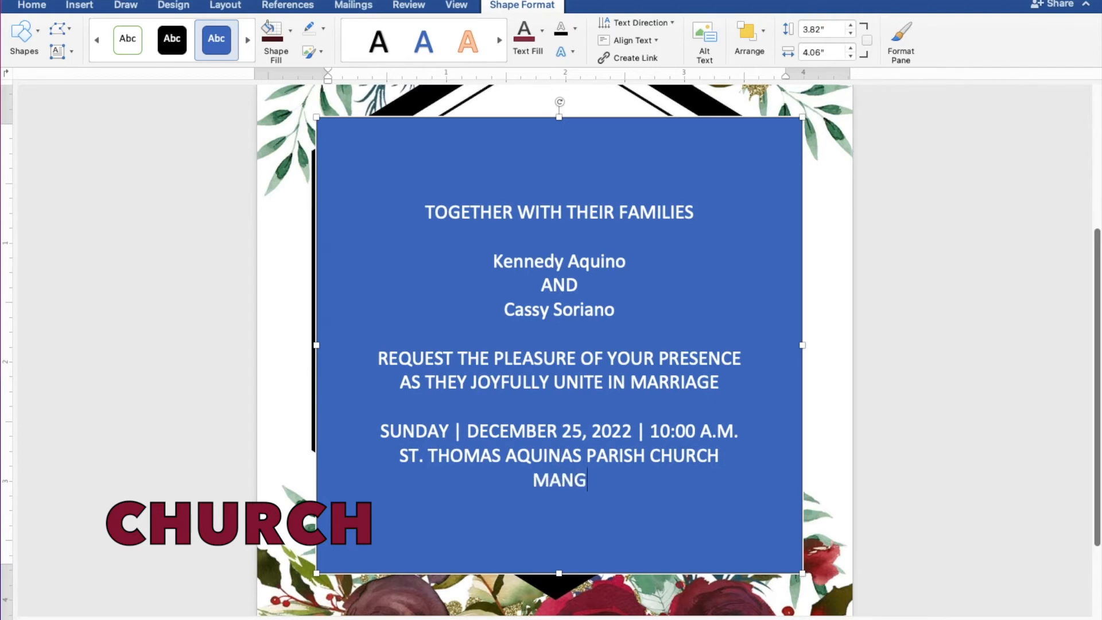
{"action": "type", "text": "ALDAN"}
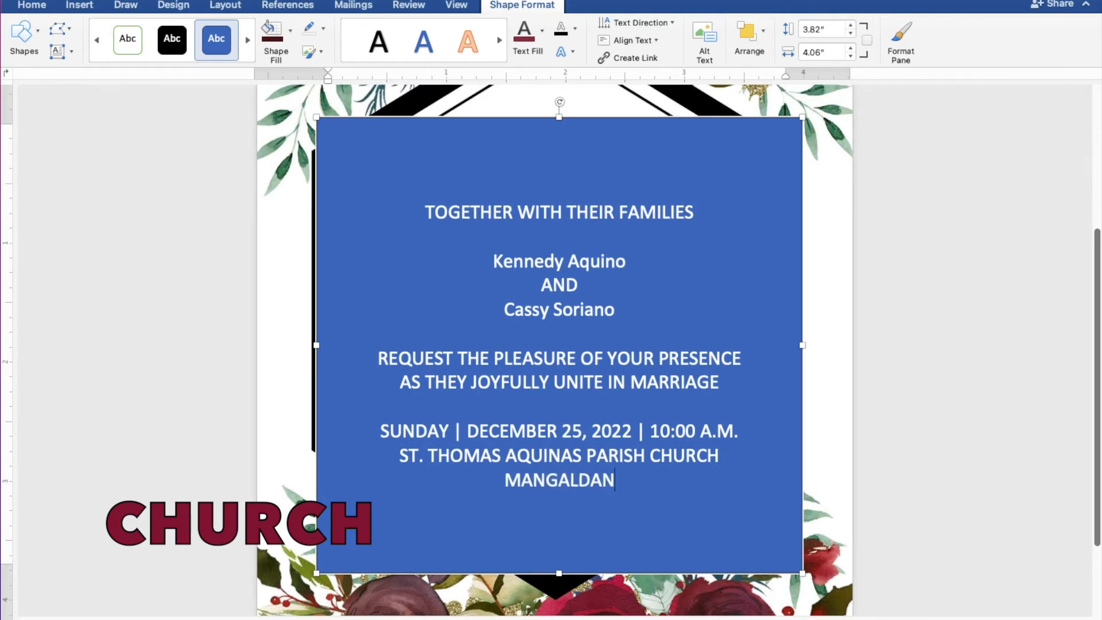
{"action": "type", "text": ", PA"}
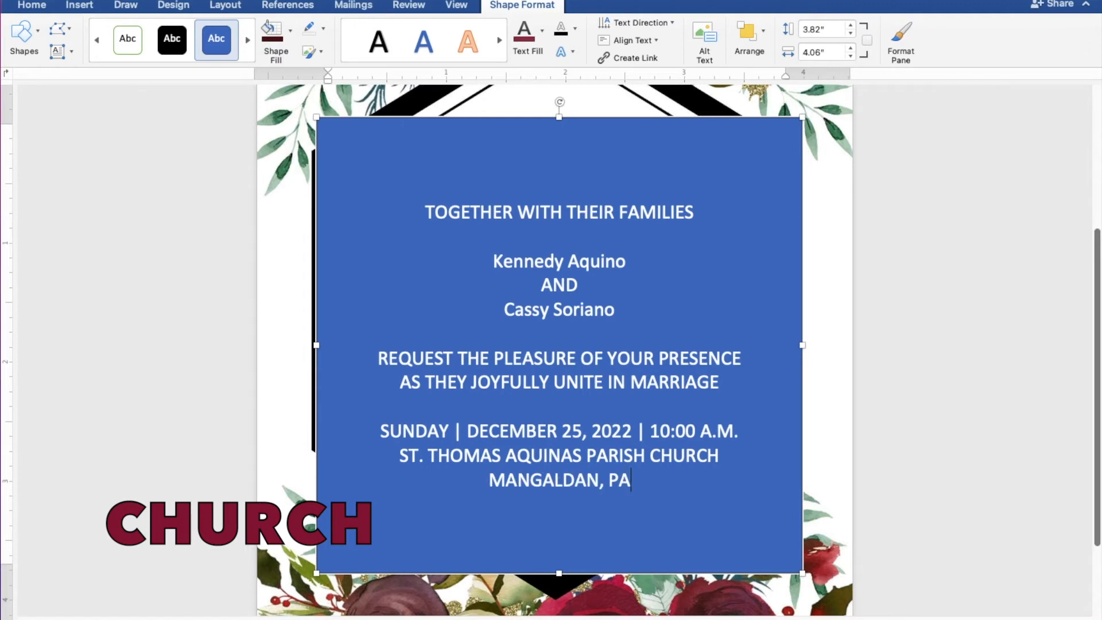
{"action": "type", "text": "NGASO"}
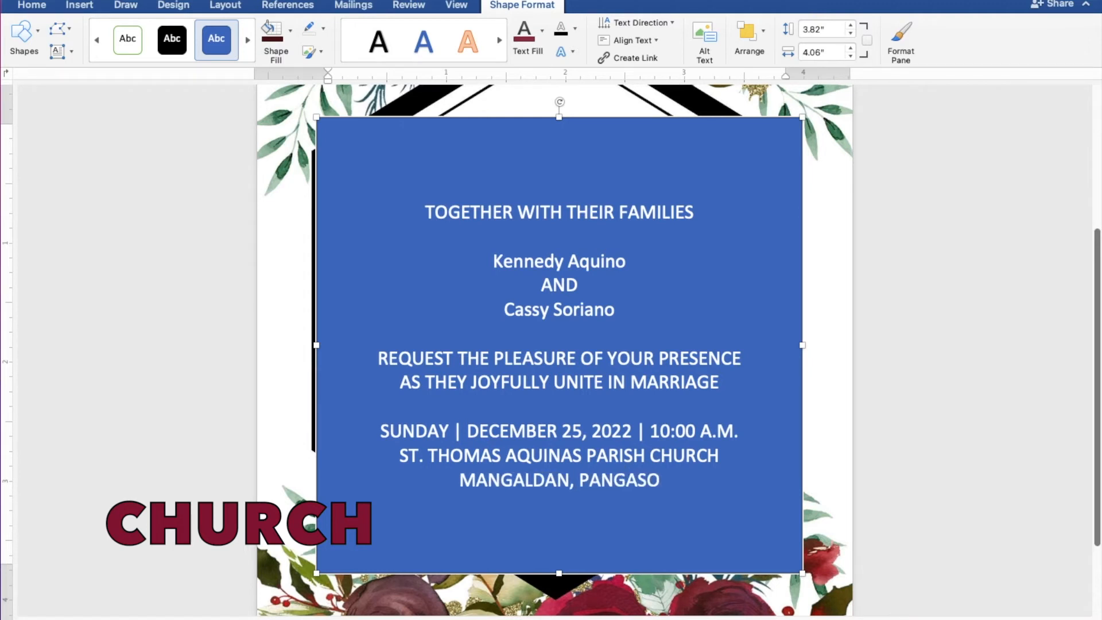
{"action": "key", "text": "BackSpace"}
{"action": "type", "text": "I"}
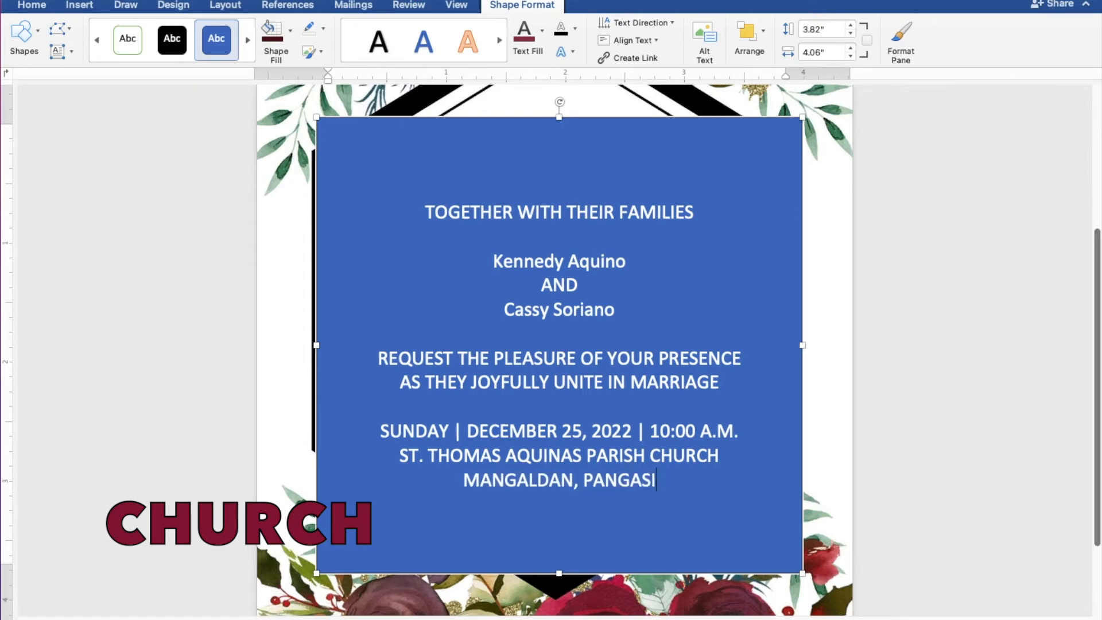
{"action": "type", "text": "NAN"}
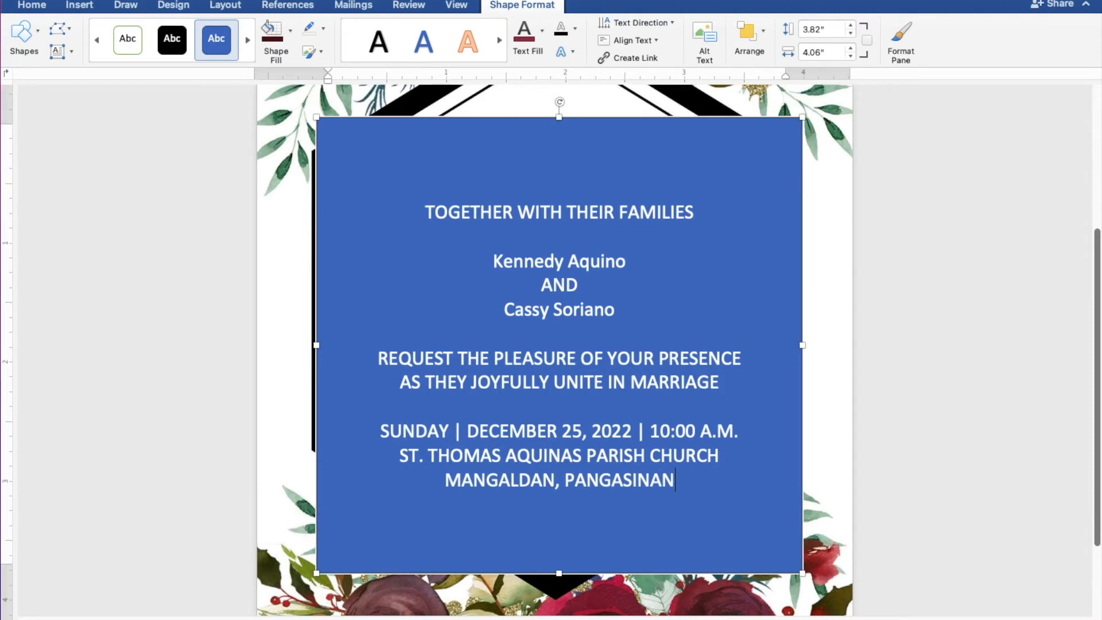
- Add a closing 'Reception to follow' line and select all the invitation wording
{"action": "key", "text": "Return"}
{"action": "key", "text": "Return"}
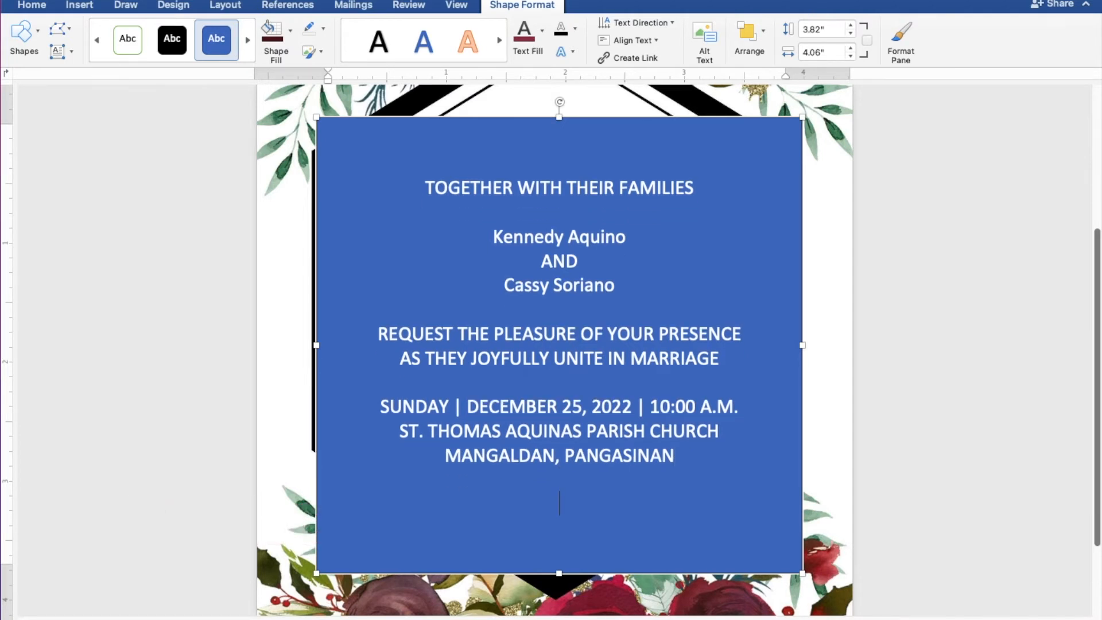
{"action": "type", "text": "Recepti"}
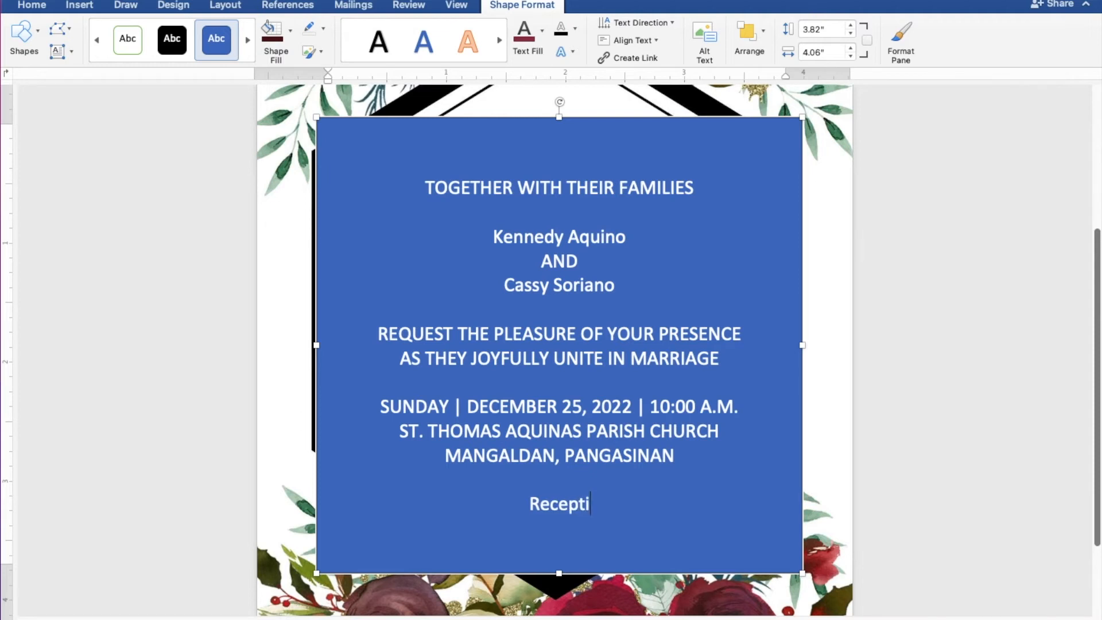
{"action": "type", "text": "on t"}
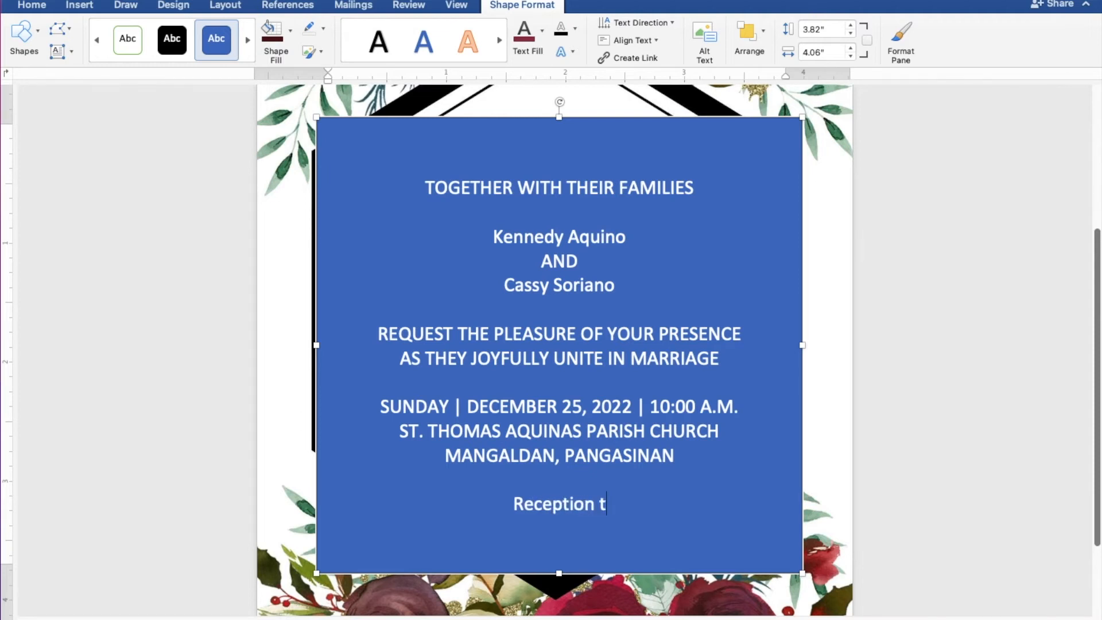
{"action": "type", "text": "o f"}
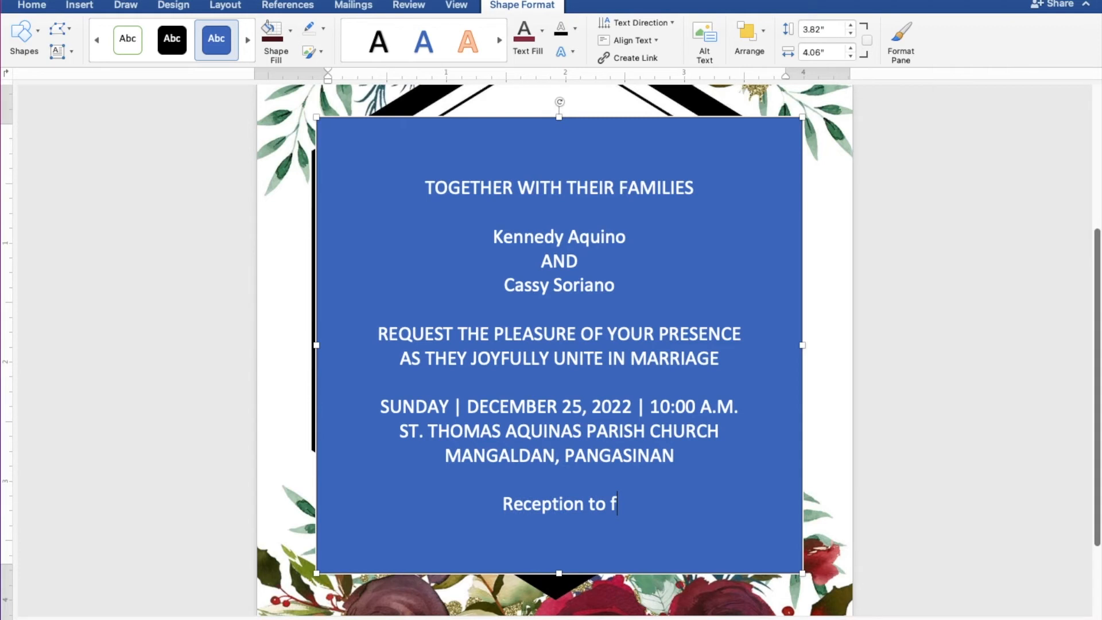
{"action": "type", "text": "ollow"}
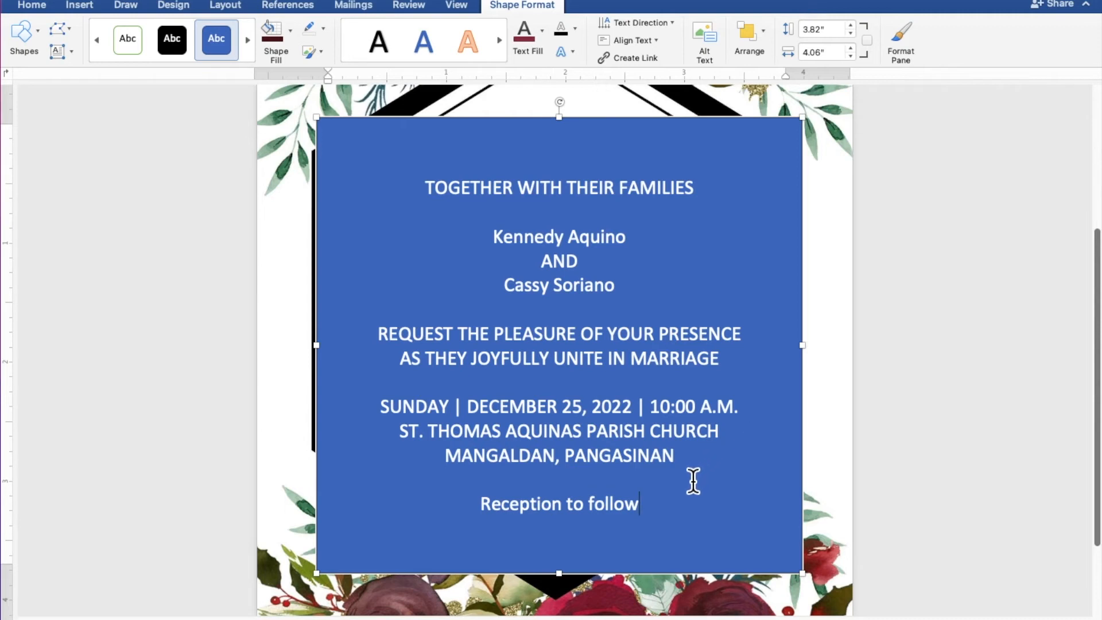
{"action": "left_click_drag", "start_coordinate": [649, 509], "coordinate": [423, 202]}
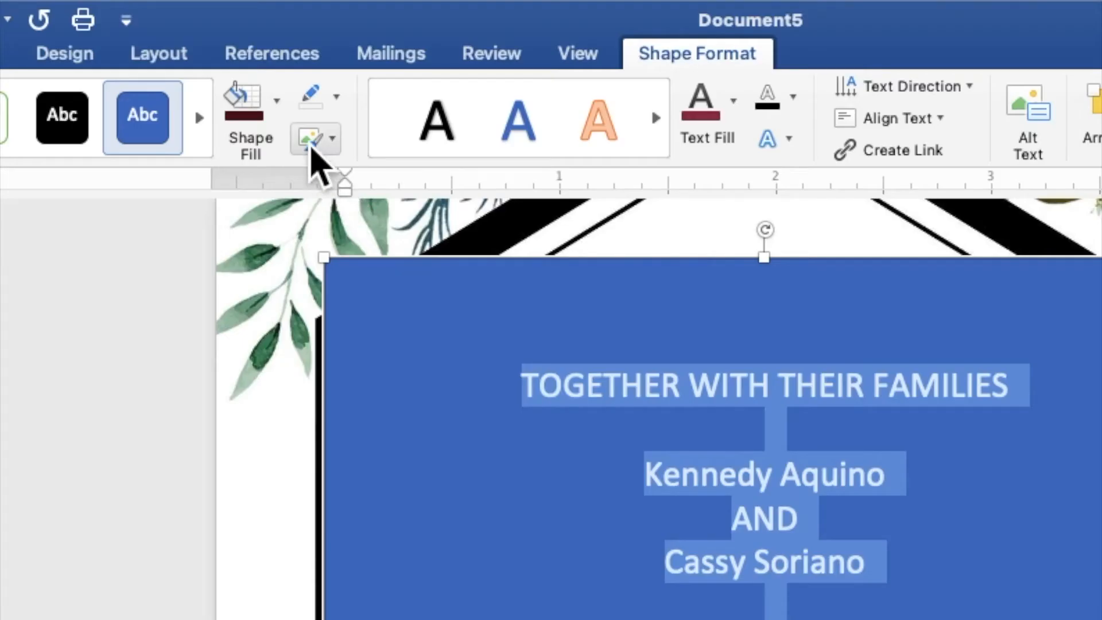
- Give the text box No Fill and No Outline, and colour all its wording burgundy
{"action": "left_click", "coordinate": [278, 115]}
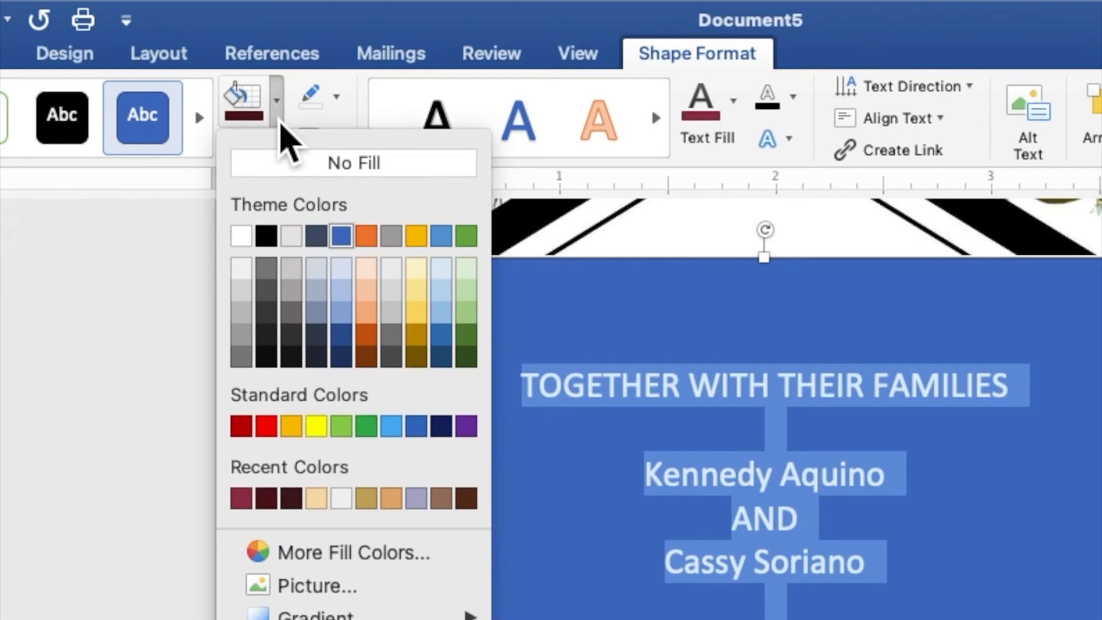
{"action": "left_click", "coordinate": [292, 162]}
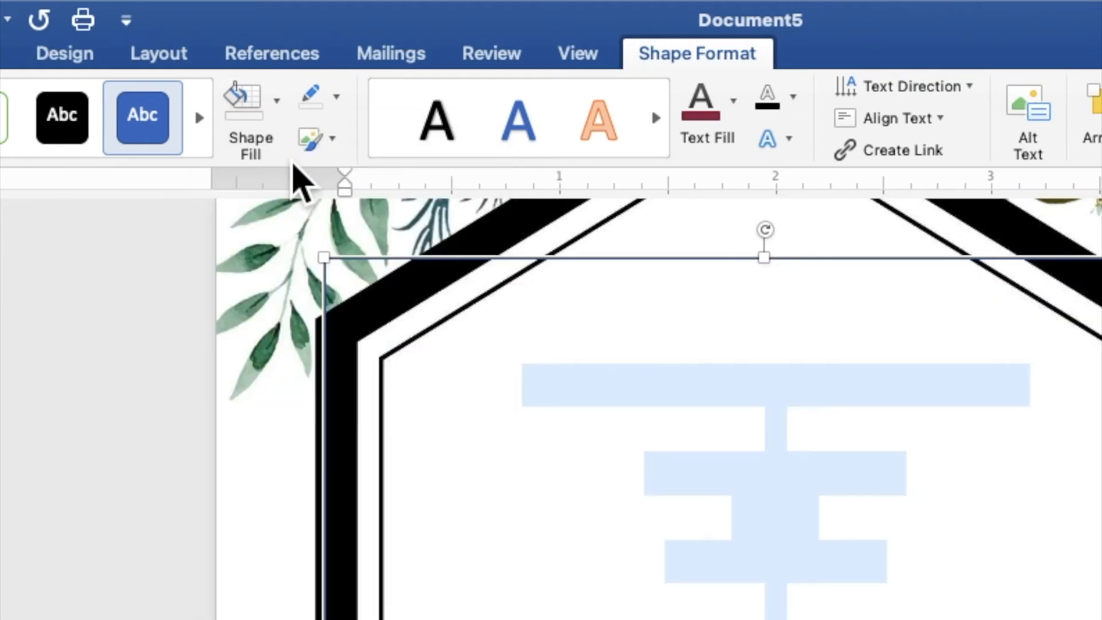
{"action": "left_click", "coordinate": [342, 107]}
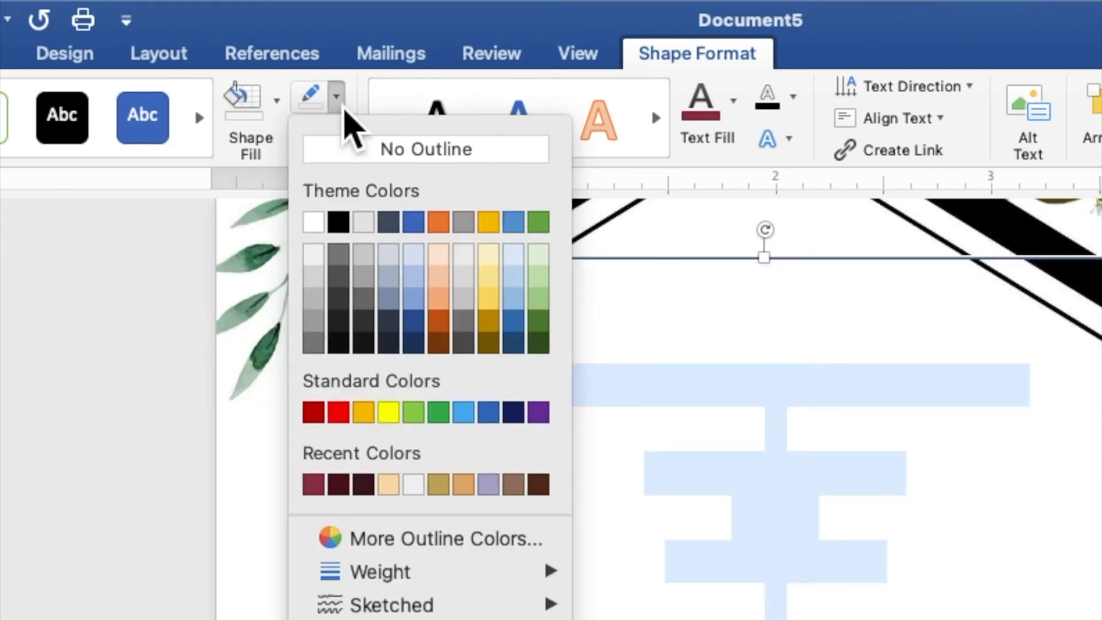
{"action": "left_click", "coordinate": [368, 159]}
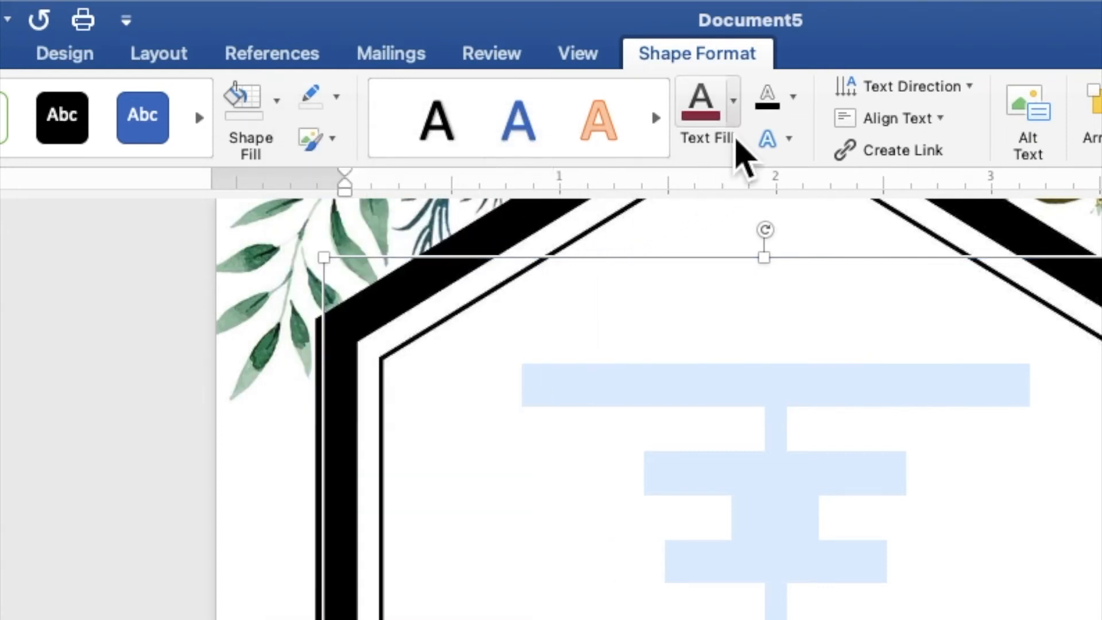
{"action": "left_click", "coordinate": [736, 115]}
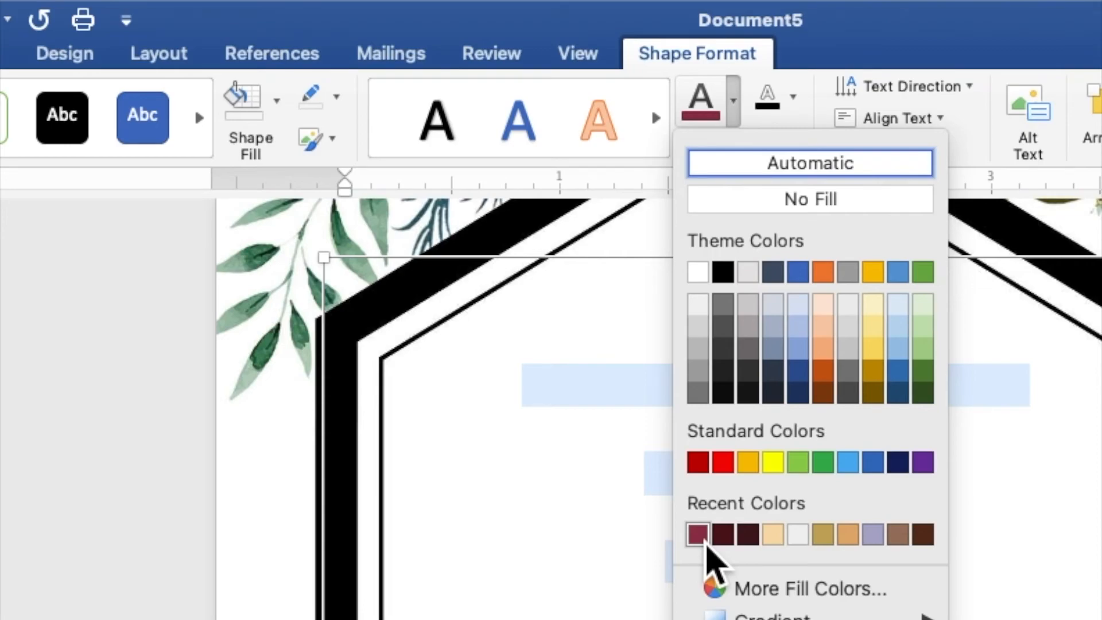
{"action": "left_click", "coordinate": [705, 543]}
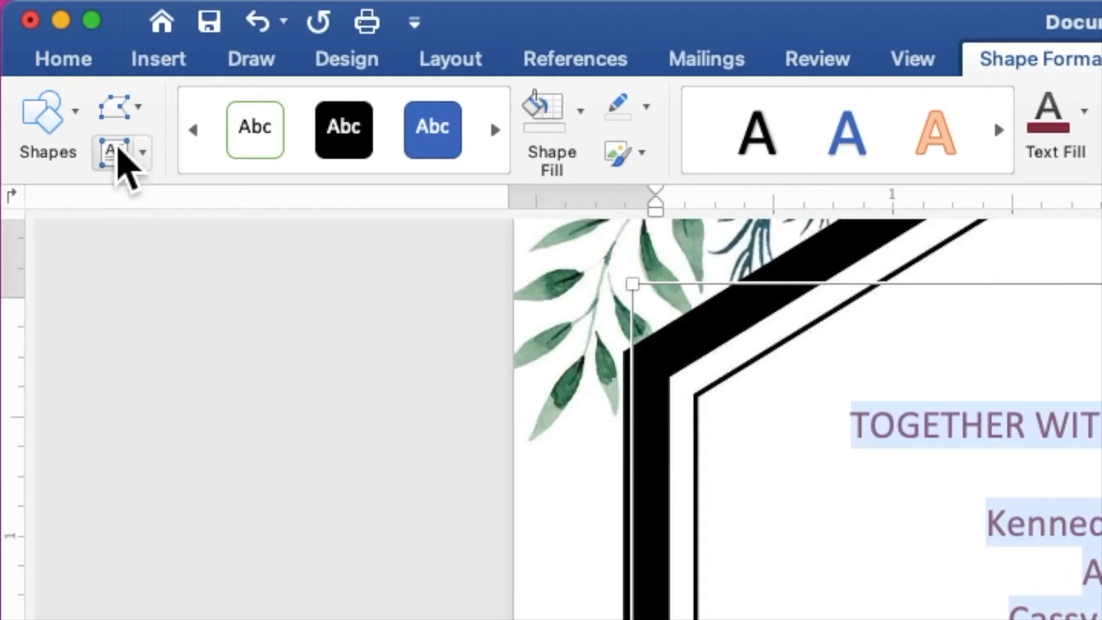
{"action": "left_click", "coordinate": [64, 60]}
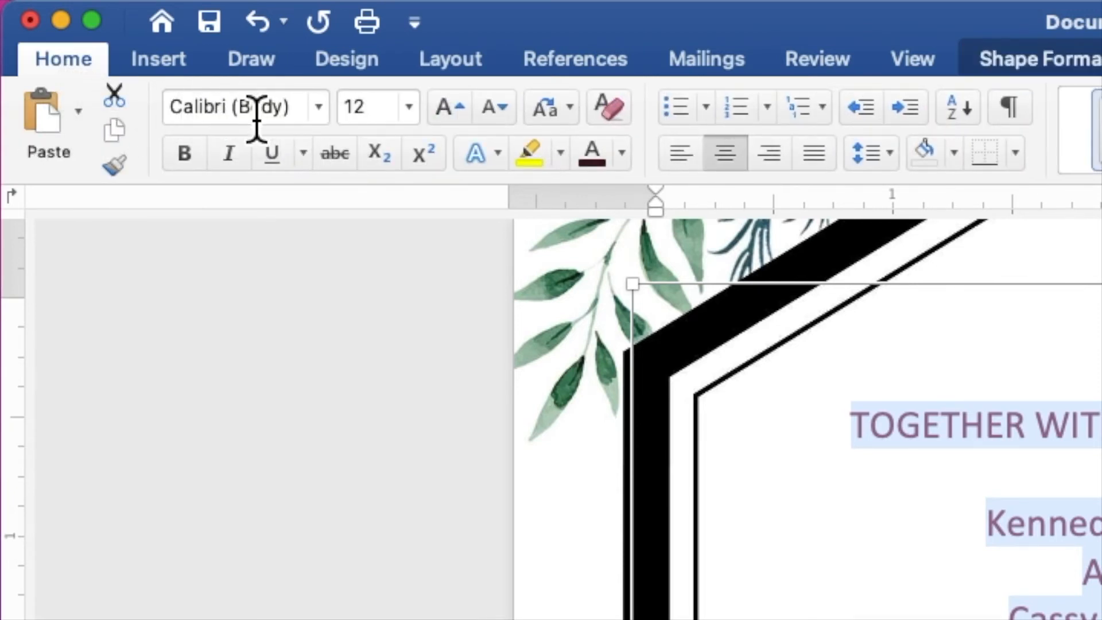
- Set all the invitation wording to Baskerville, 9 pt
{"action": "left_click", "coordinate": [325, 118]}
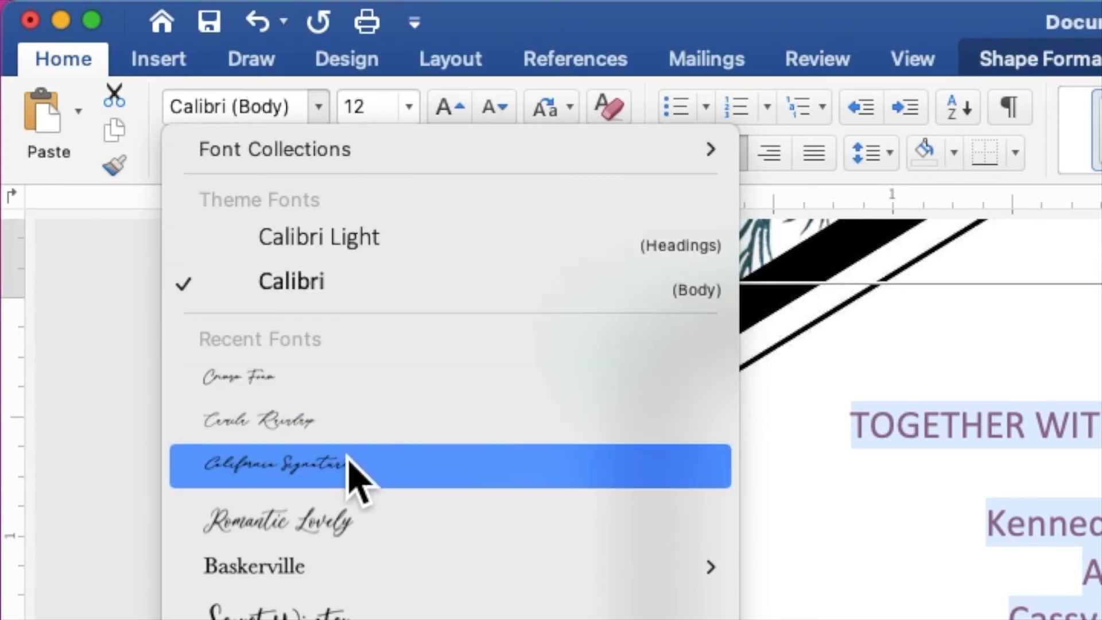
{"action": "mouse_move", "coordinate": [356, 566]}
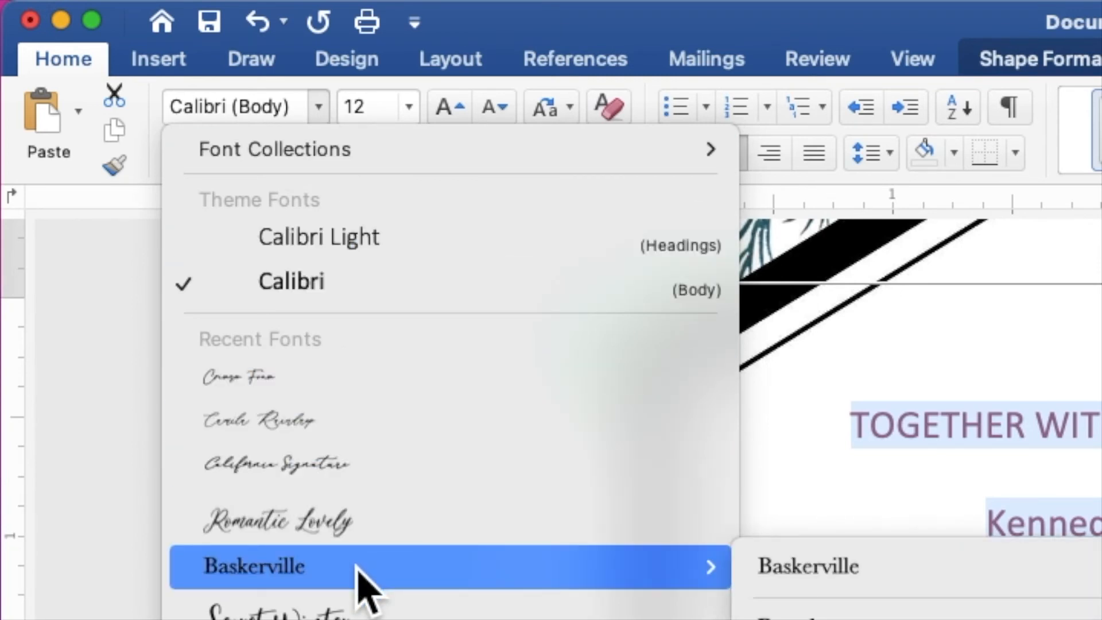
{"action": "left_click", "coordinate": [357, 567]}
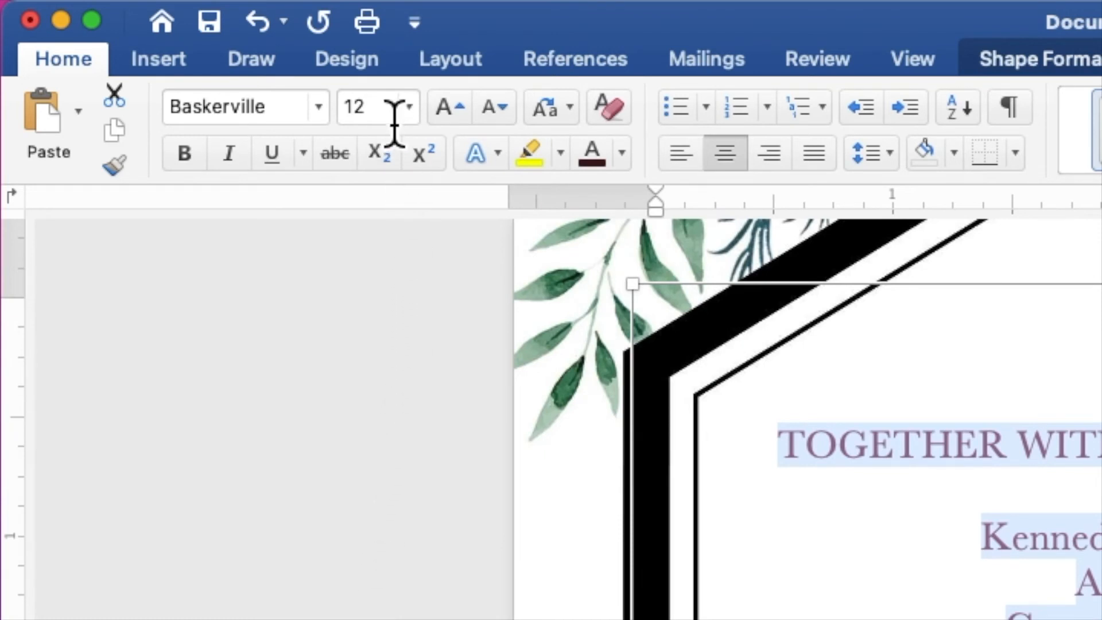
{"action": "left_click_drag", "start_coordinate": [383, 115], "coordinate": [336, 115]}
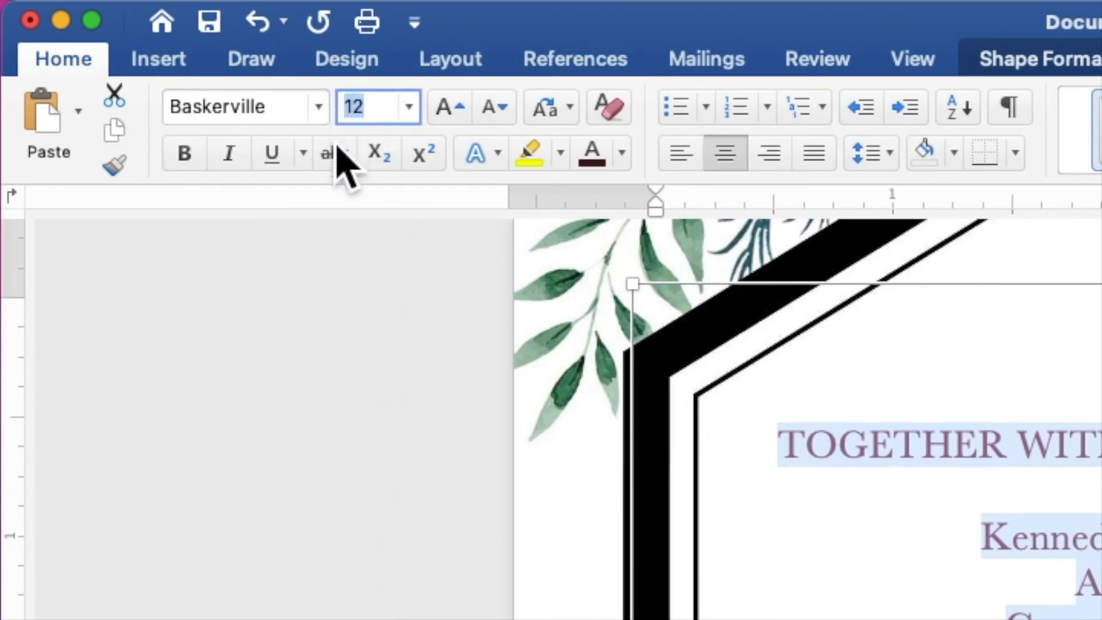
{"action": "type", "text": "9"}
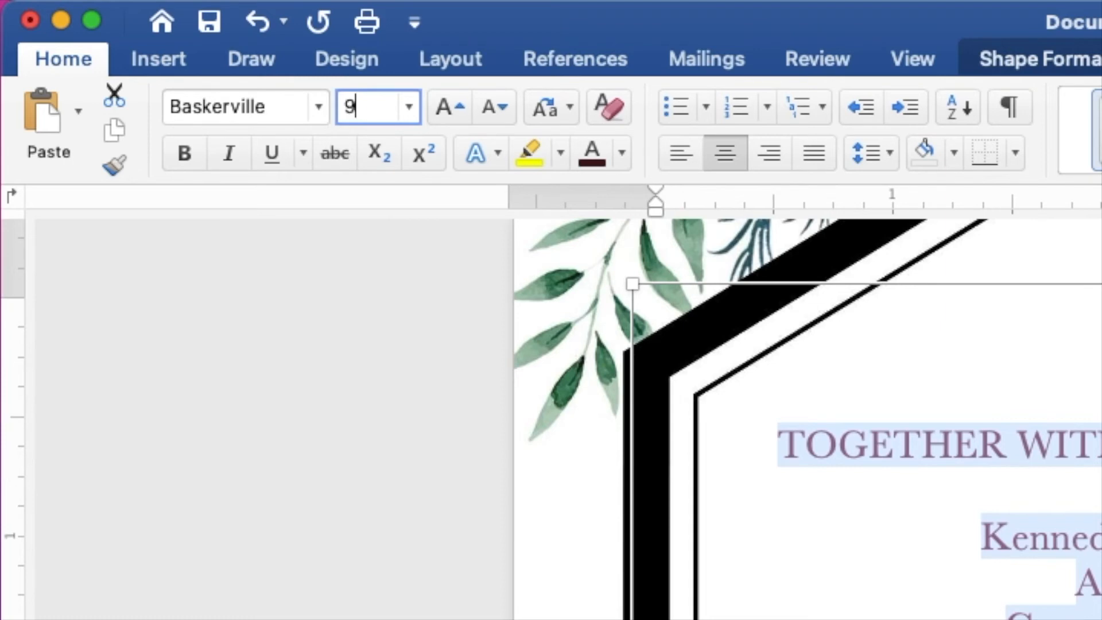
{"action": "key", "text": "Return"}
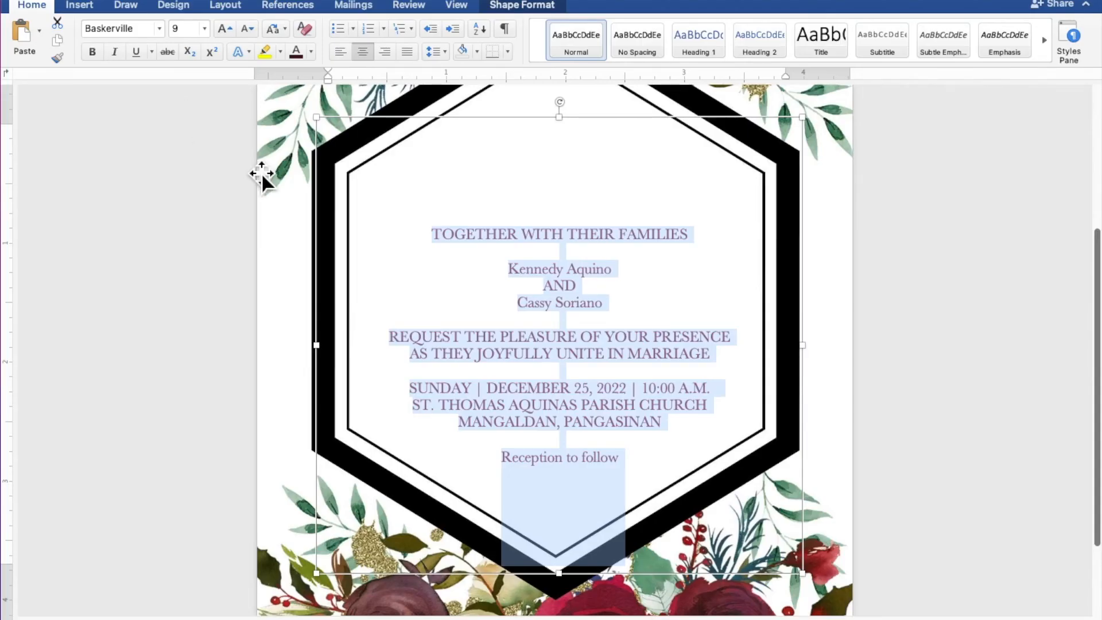
- Set both of the couple's names in Crimson Foam at 45 pt
{"action": "left_click", "coordinate": [512, 270]}
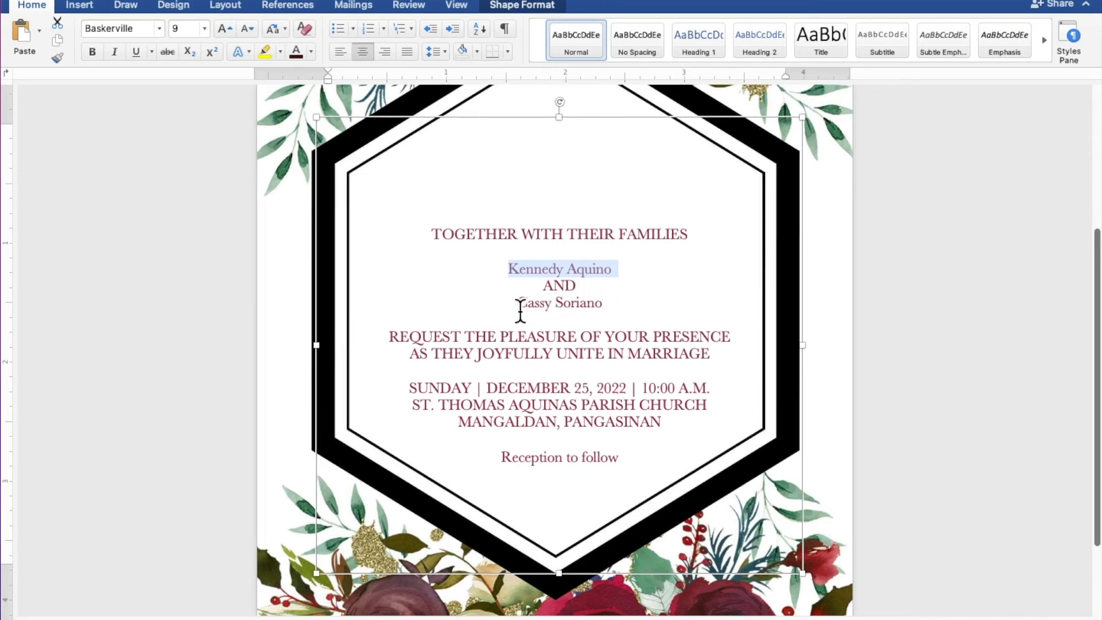
{"action": "left_click_drag", "start_coordinate": [519, 305], "coordinate": [589, 318]}
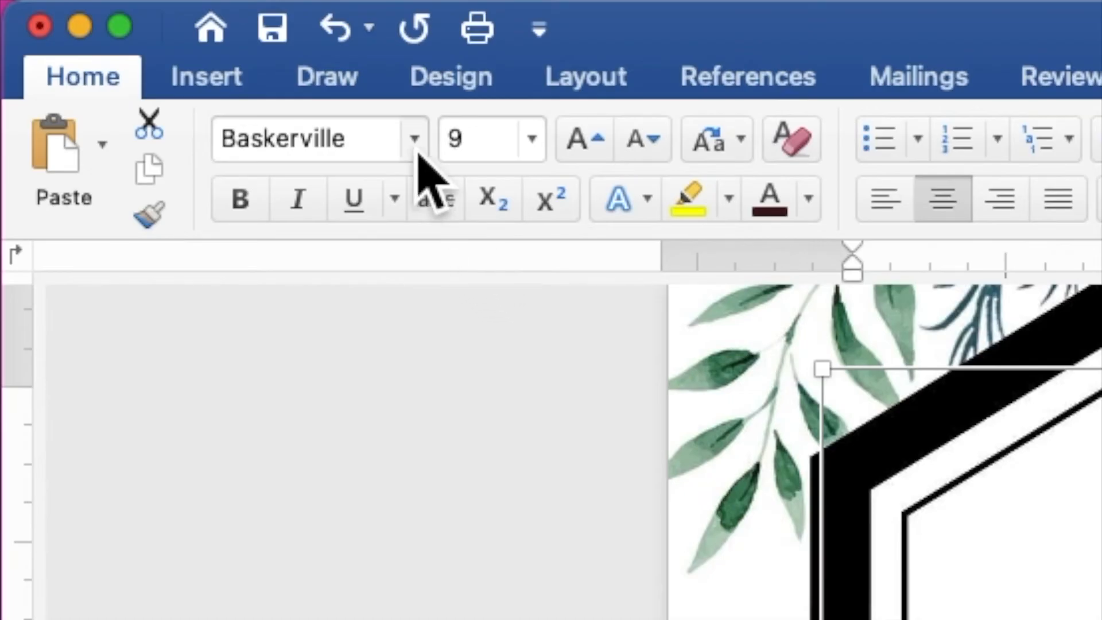
{"action": "left_click", "coordinate": [160, 32]}
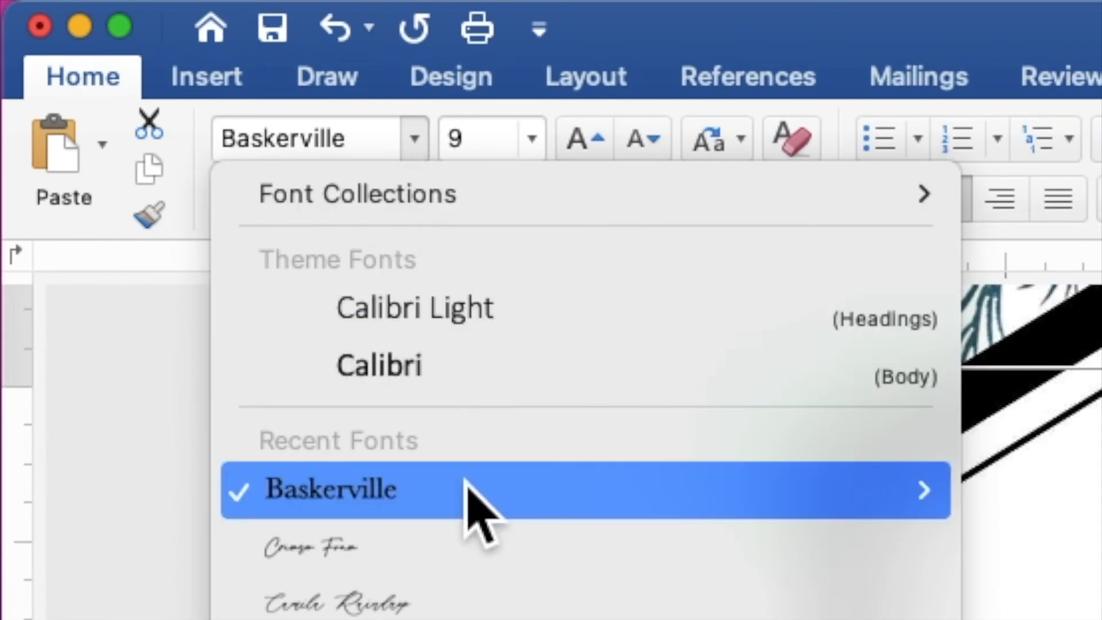
{"action": "left_click", "coordinate": [466, 546]}
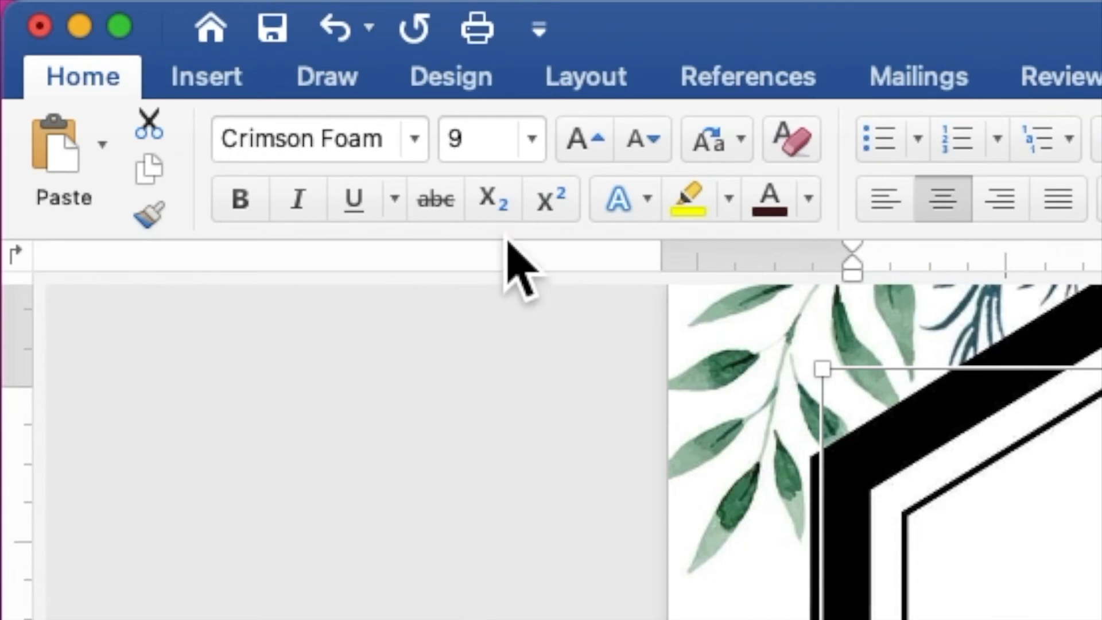
{"action": "left_click", "coordinate": [506, 155]}
{"action": "left_click_drag", "start_coordinate": [508, 165], "coordinate": [432, 141]}
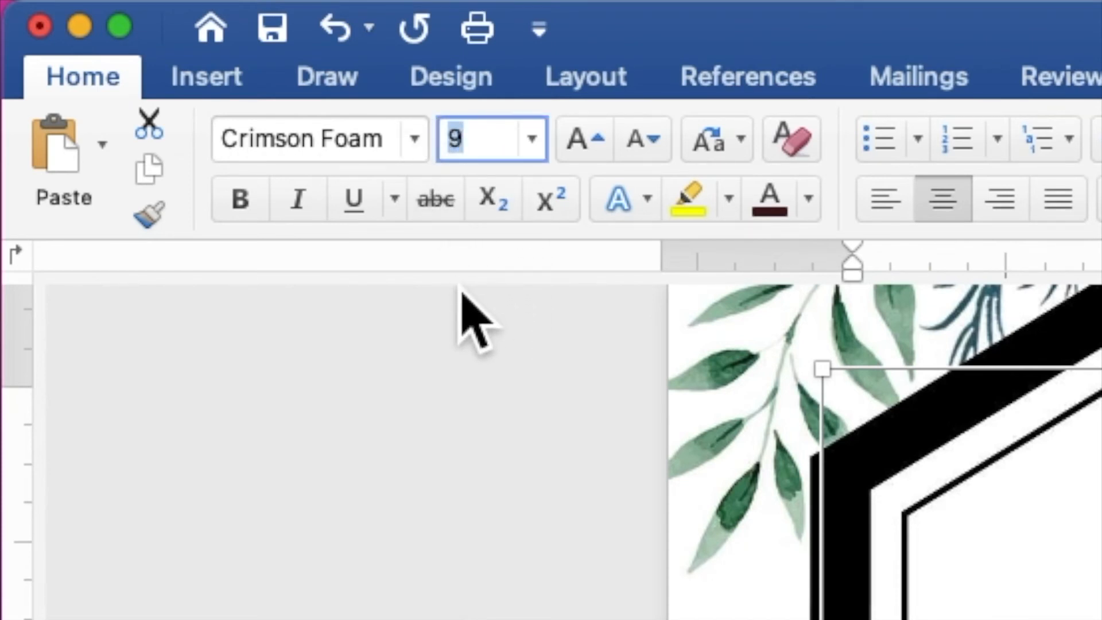
{"action": "type", "text": "45"}
{"action": "key", "text": "Return"}
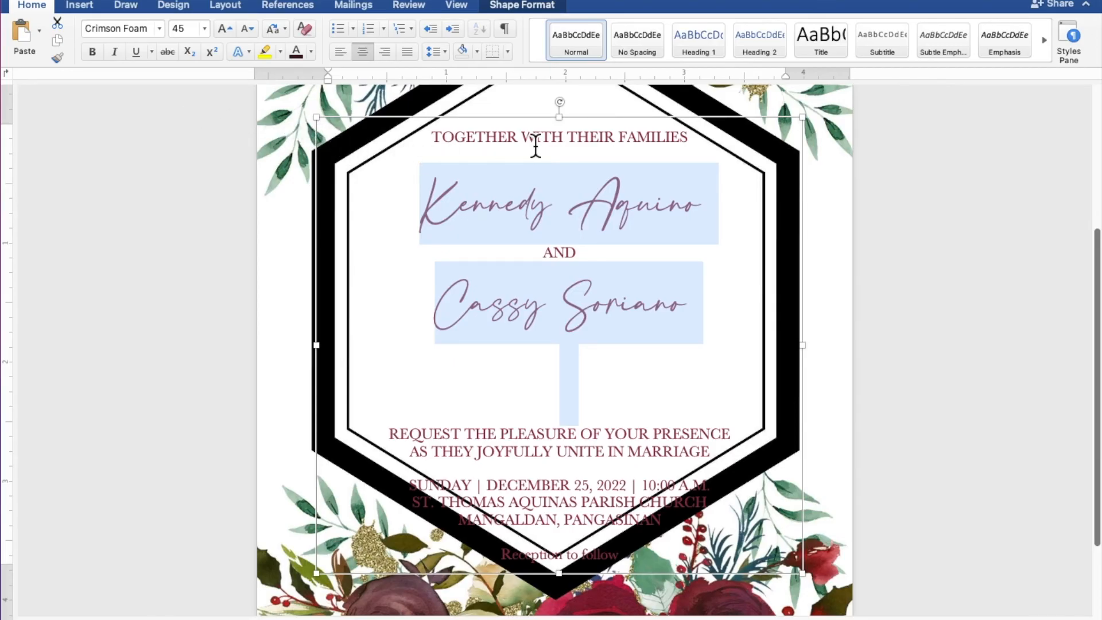
- Delete the blank line under the second name and move the text box up inside the hexagon
{"action": "left_click_drag", "start_coordinate": [570, 119], "coordinate": [571, 172]}
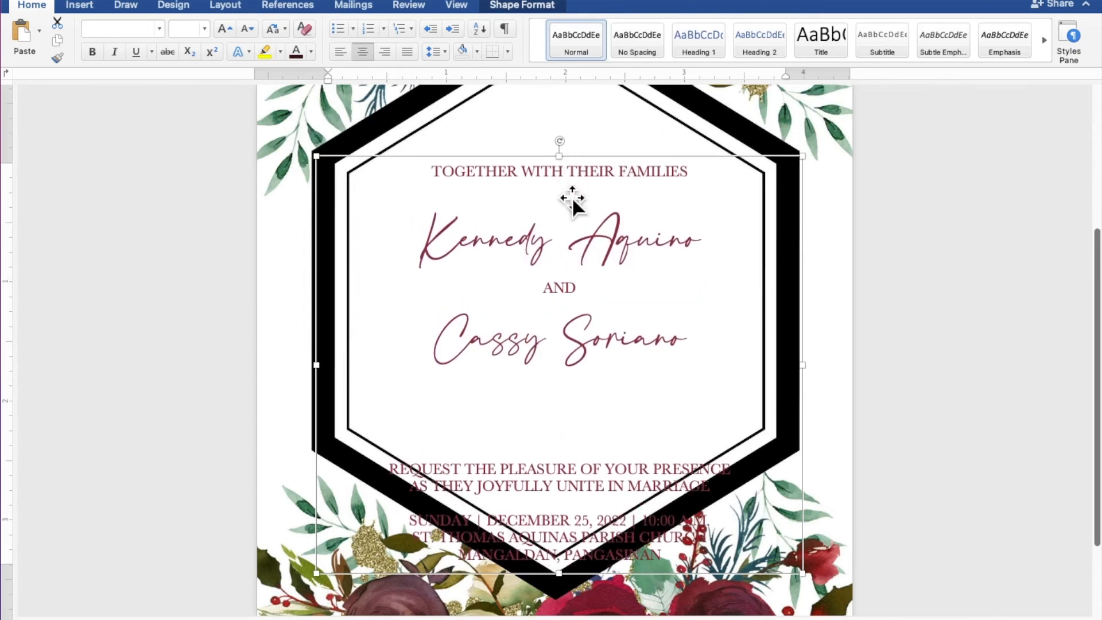
{"action": "left_click", "coordinate": [587, 397]}
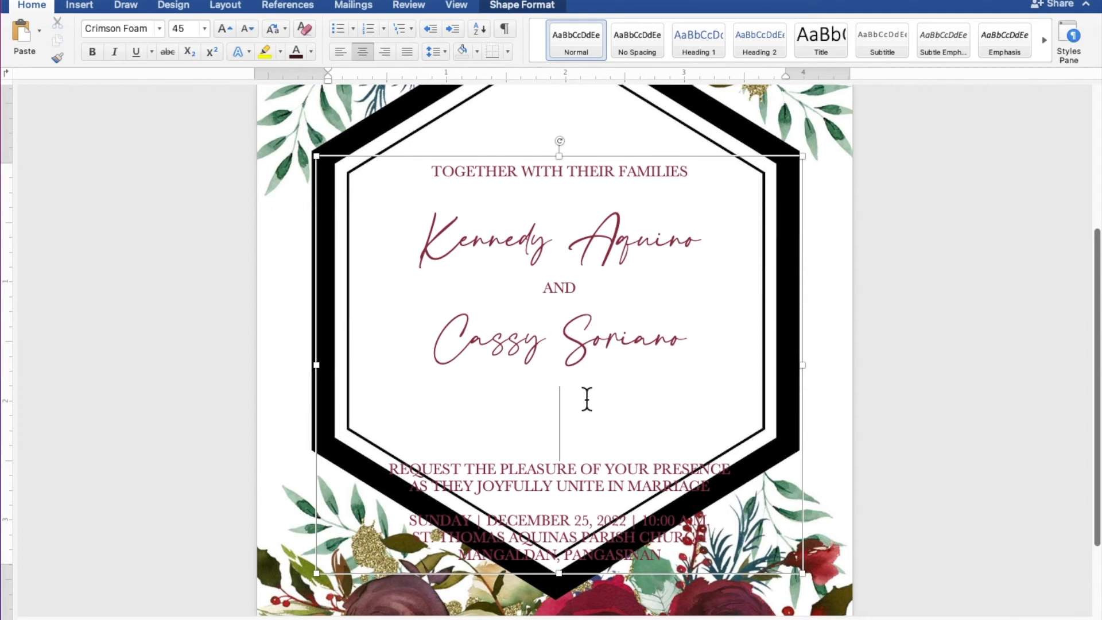
{"action": "key", "text": "BackSpace"}
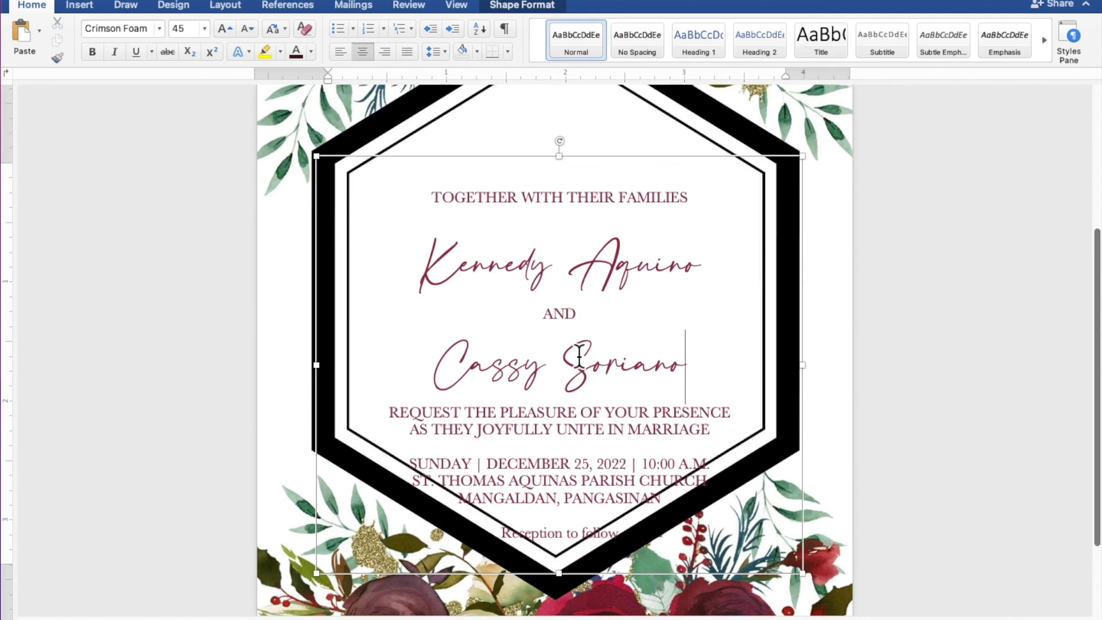
{"action": "left_click_drag", "start_coordinate": [602, 164], "coordinate": [603, 133]}
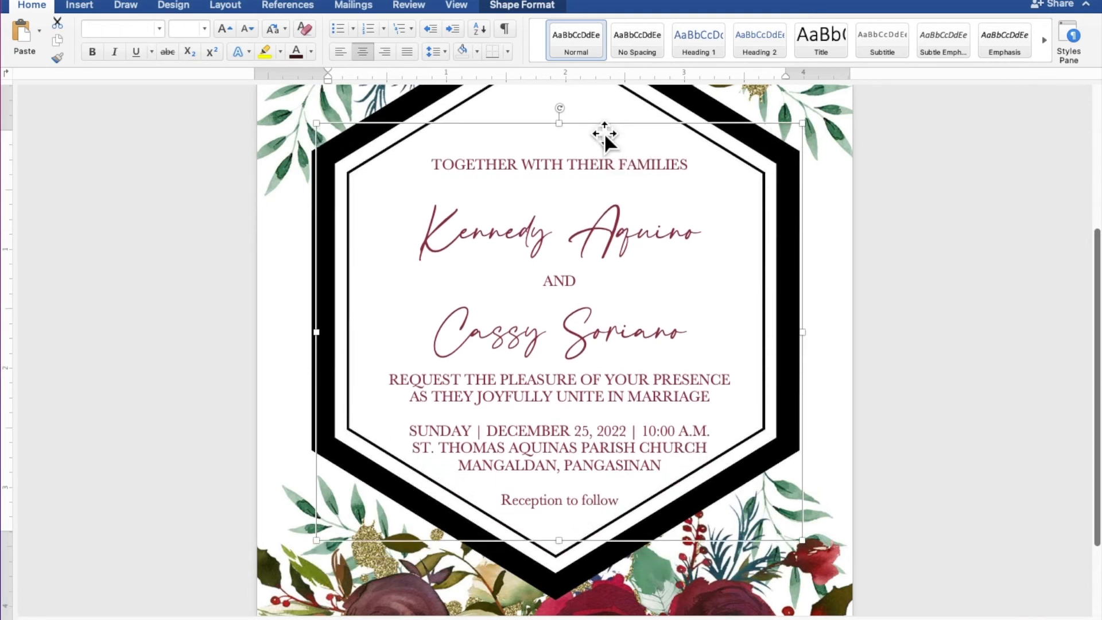
{"action": "left_click", "coordinate": [598, 500]}
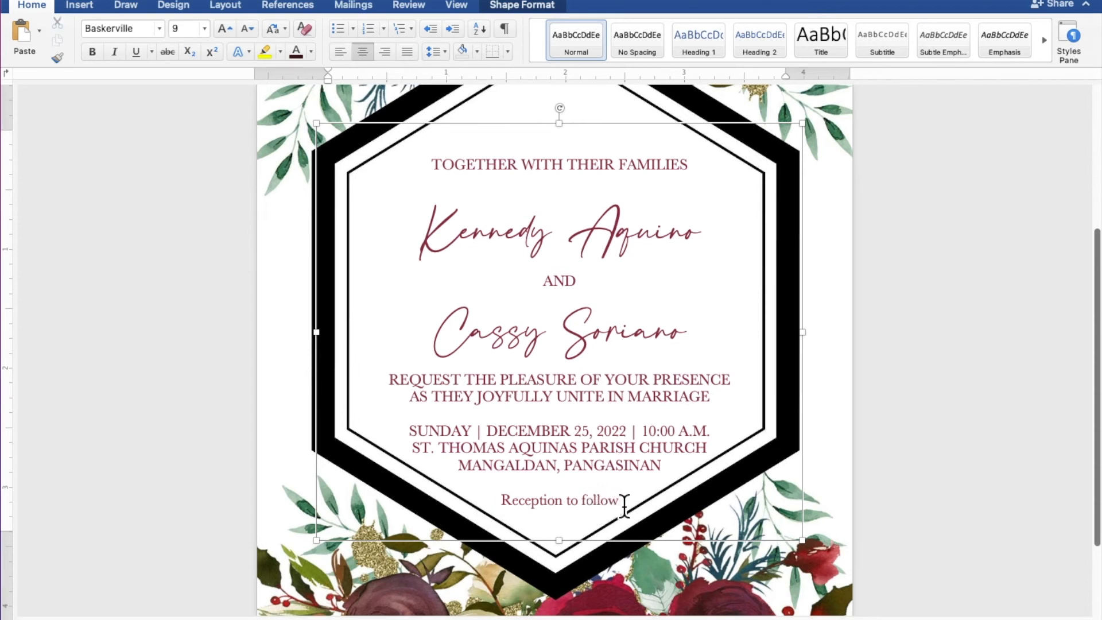
{"action": "left_click_drag", "start_coordinate": [624, 507], "coordinate": [548, 501]}
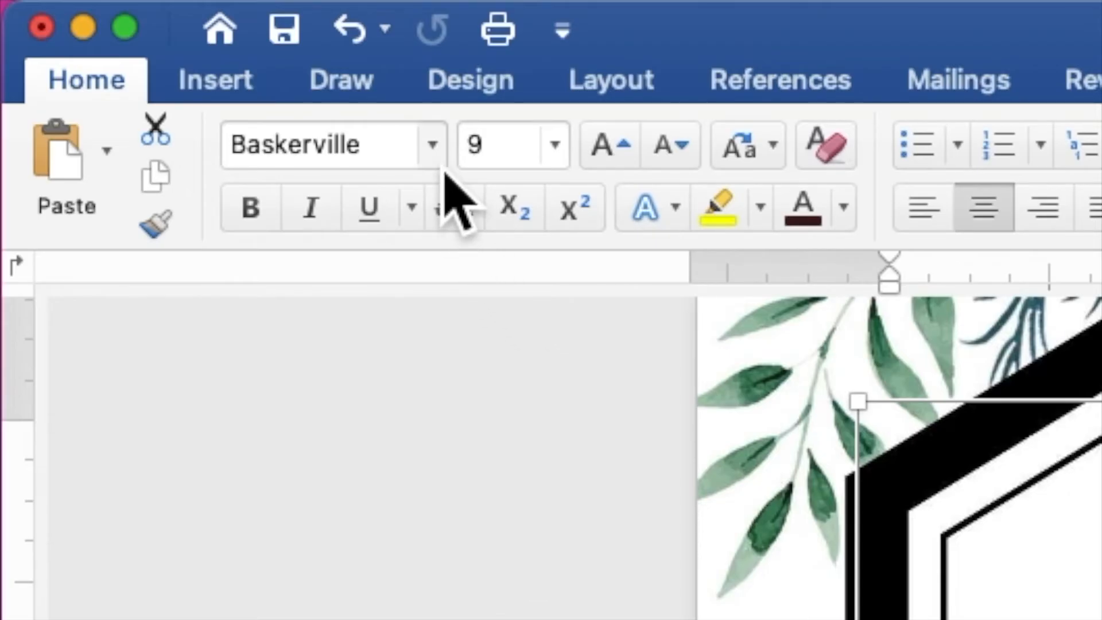
- Set the 'Reception to follow' line in Crimson Foam at 30 pt
{"action": "left_click", "coordinate": [159, 28]}
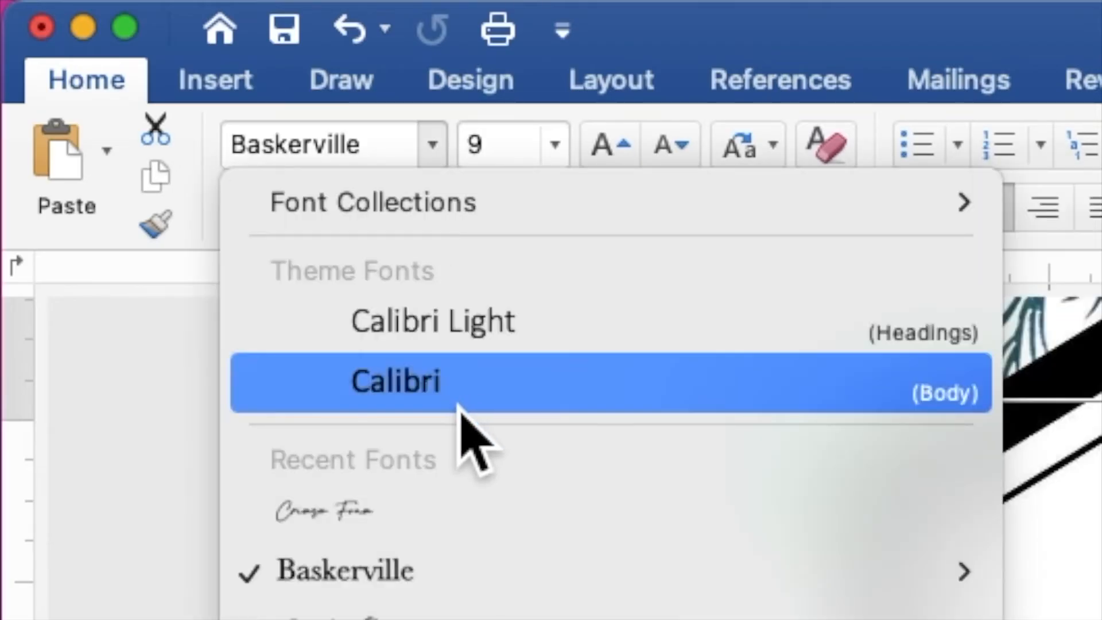
{"action": "left_click", "coordinate": [474, 512]}
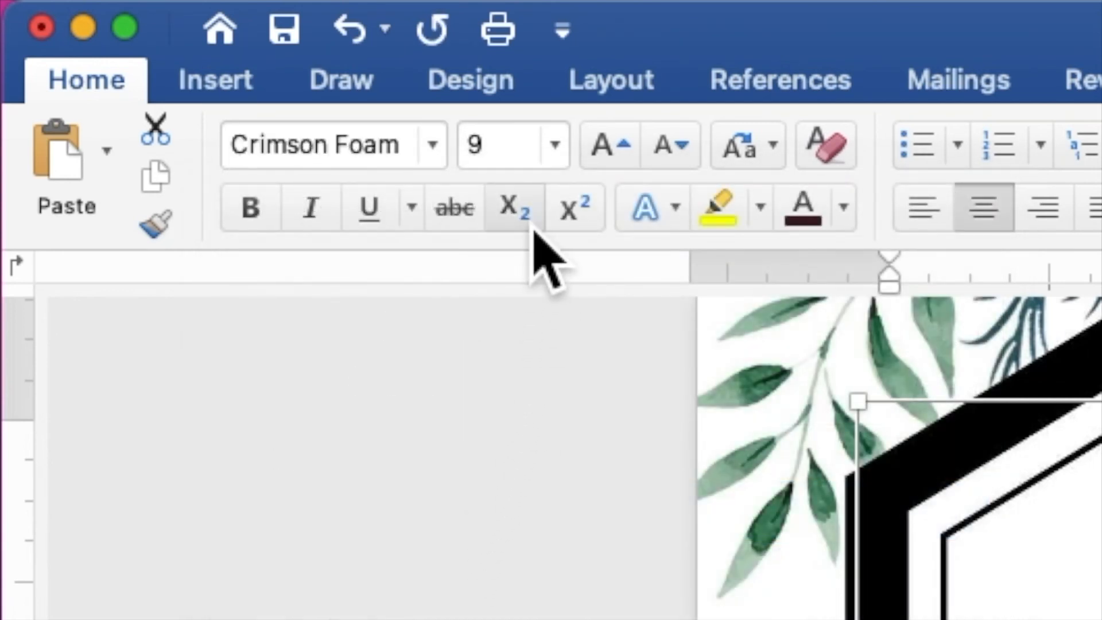
{"action": "left_click", "coordinate": [525, 155]}
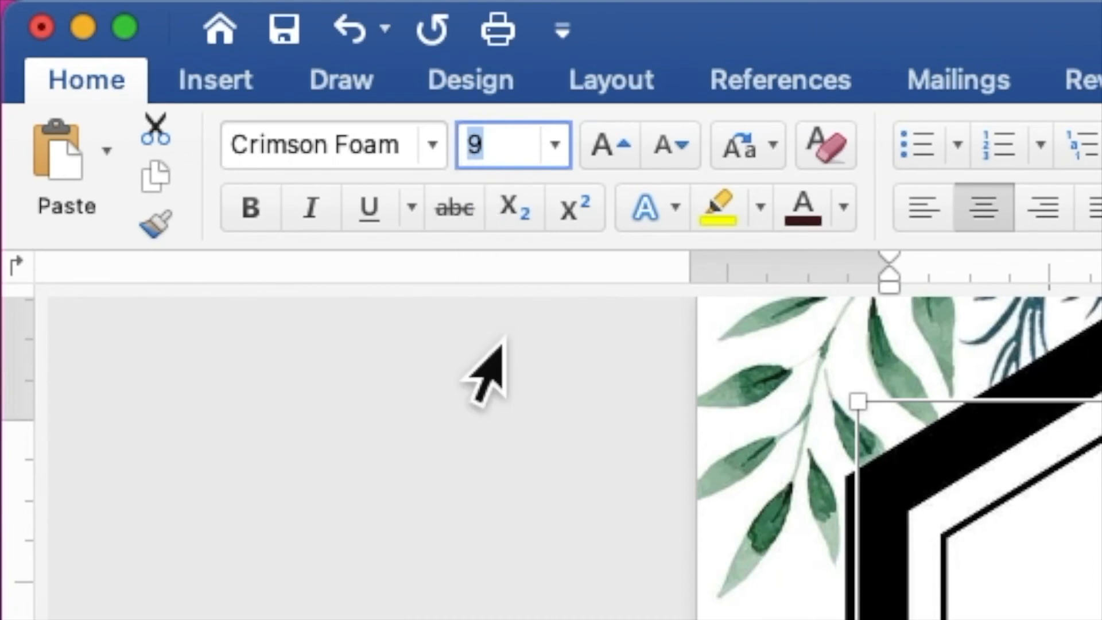
{"action": "type", "text": "30"}
{"action": "key", "text": "Return"}
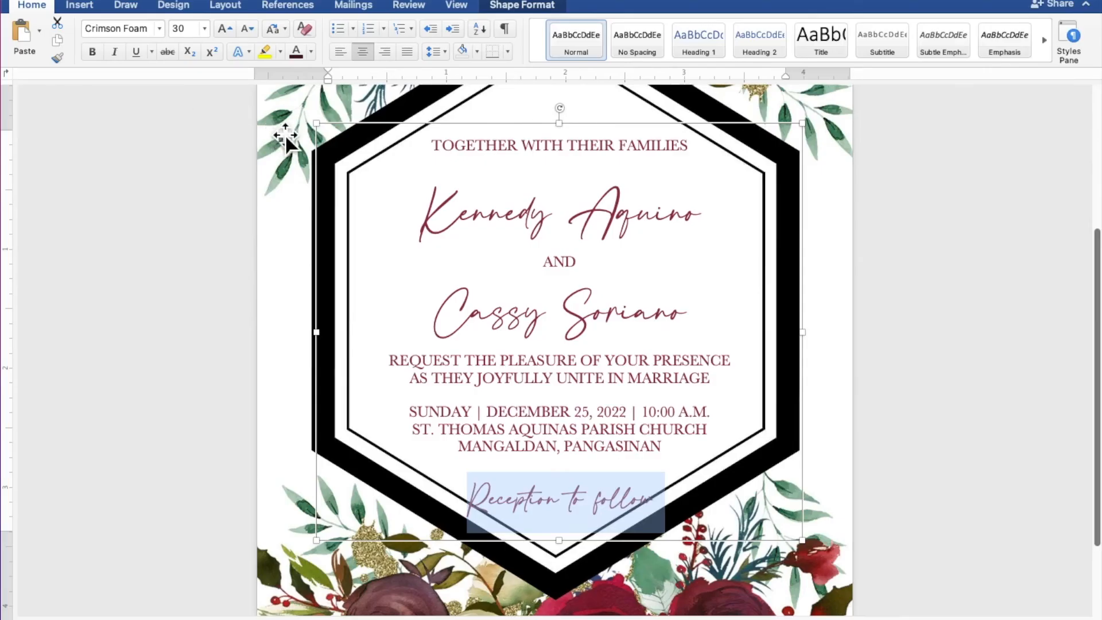
- Lower the text box's top edge, then nudge the box three steps left and one down
{"action": "left_click_drag", "start_coordinate": [570, 137], "coordinate": [612, 124]}
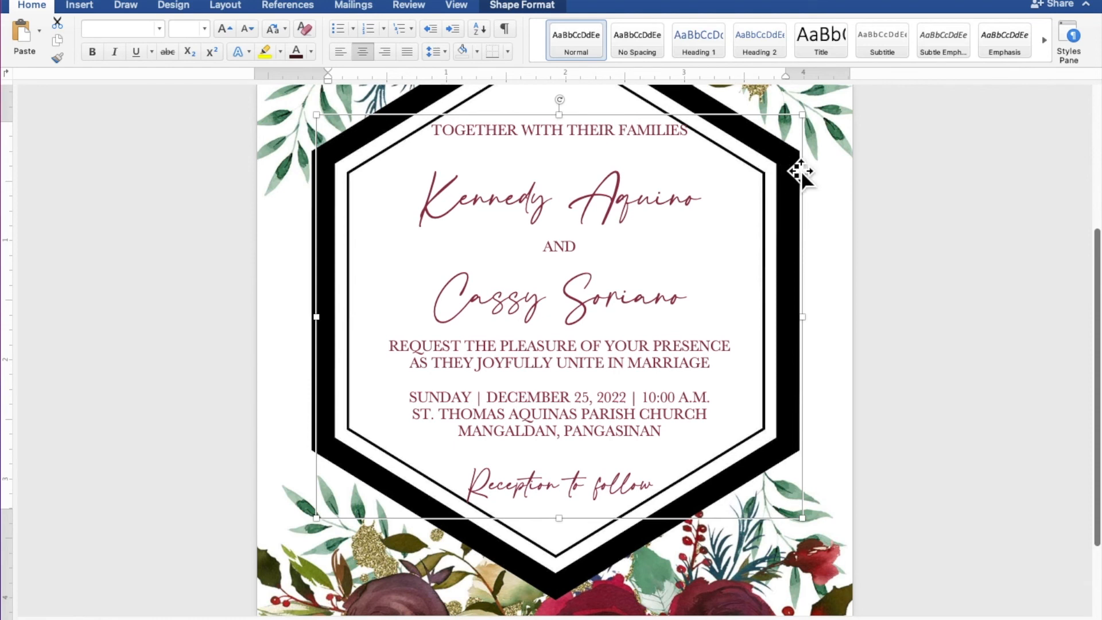
{"action": "key", "text": "Left"}
{"action": "key", "text": "Left"}
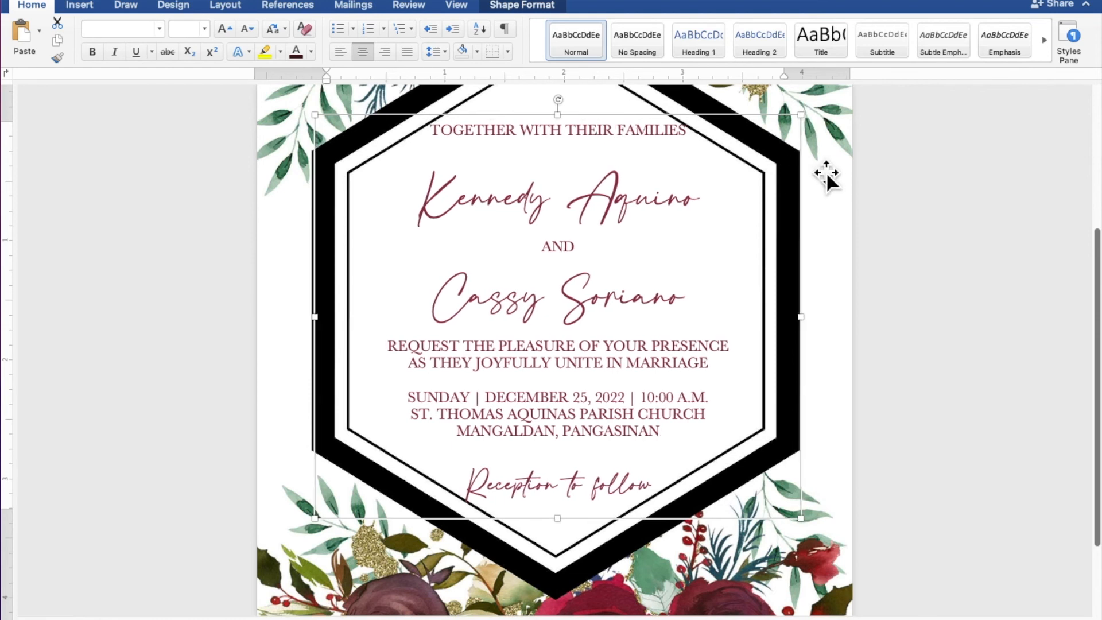
{"action": "key", "text": "Left"}
{"action": "key", "text": "Left"}
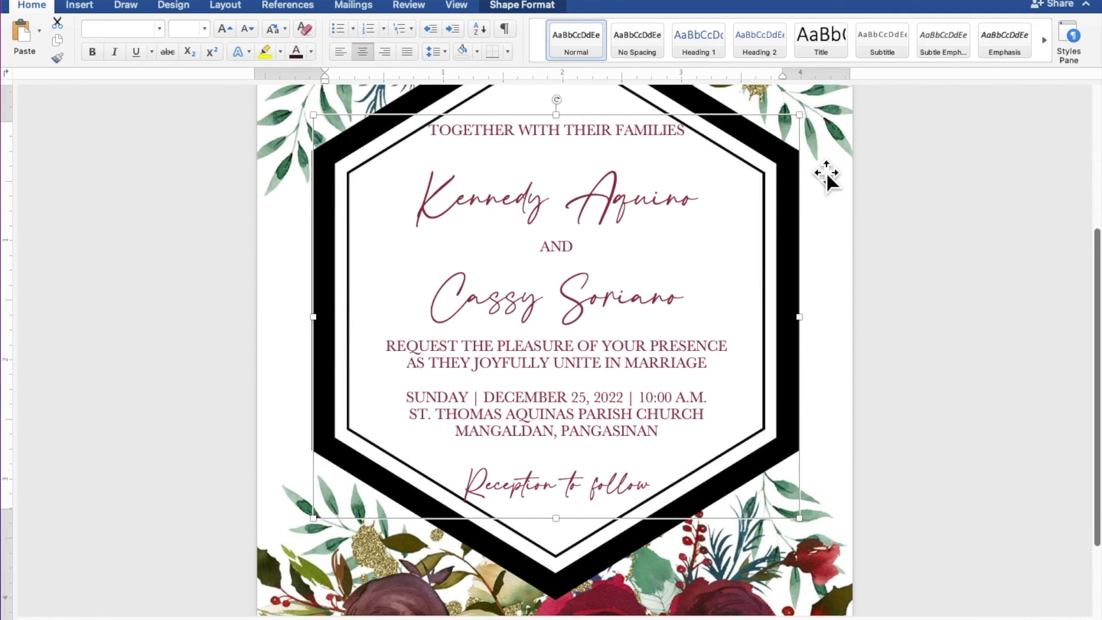
{"action": "key", "text": "Left"}
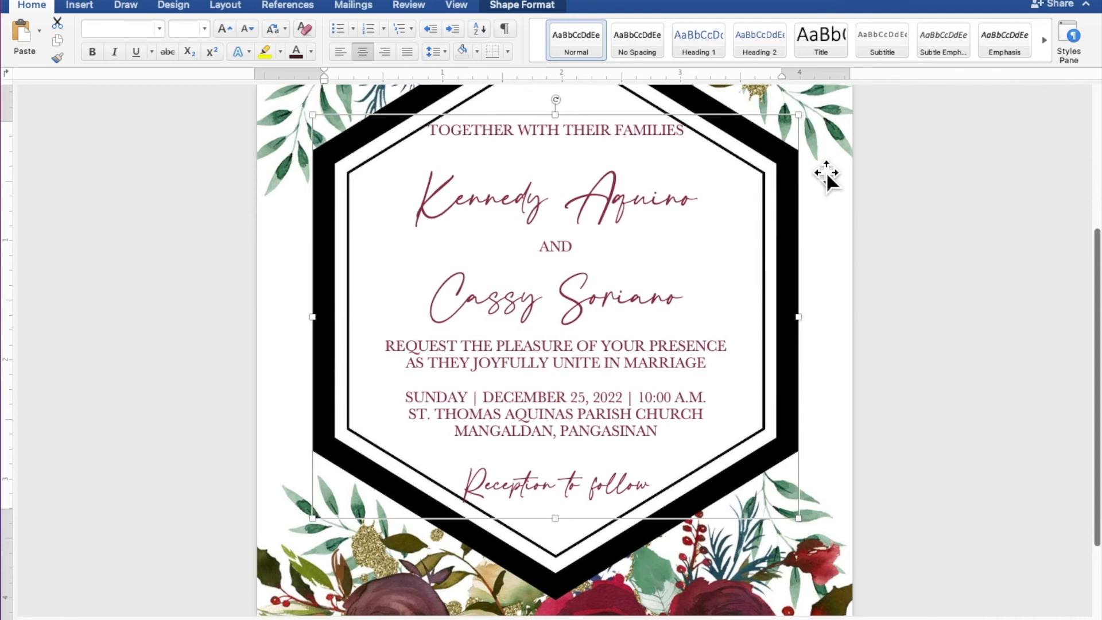
{"action": "key", "text": "Down"}
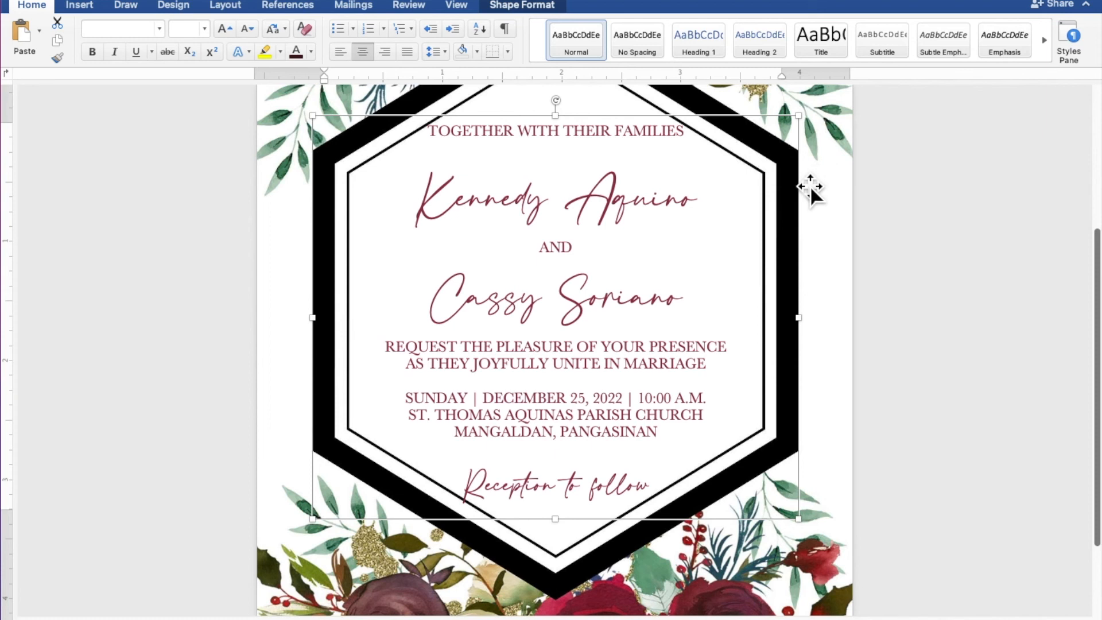
- Delete the empty line under TOGETHER WITH THEIR FAMILIES and nudge the text box up one step
{"action": "left_click", "coordinate": [618, 163]}
{"action": "key", "text": "BackSpace"}
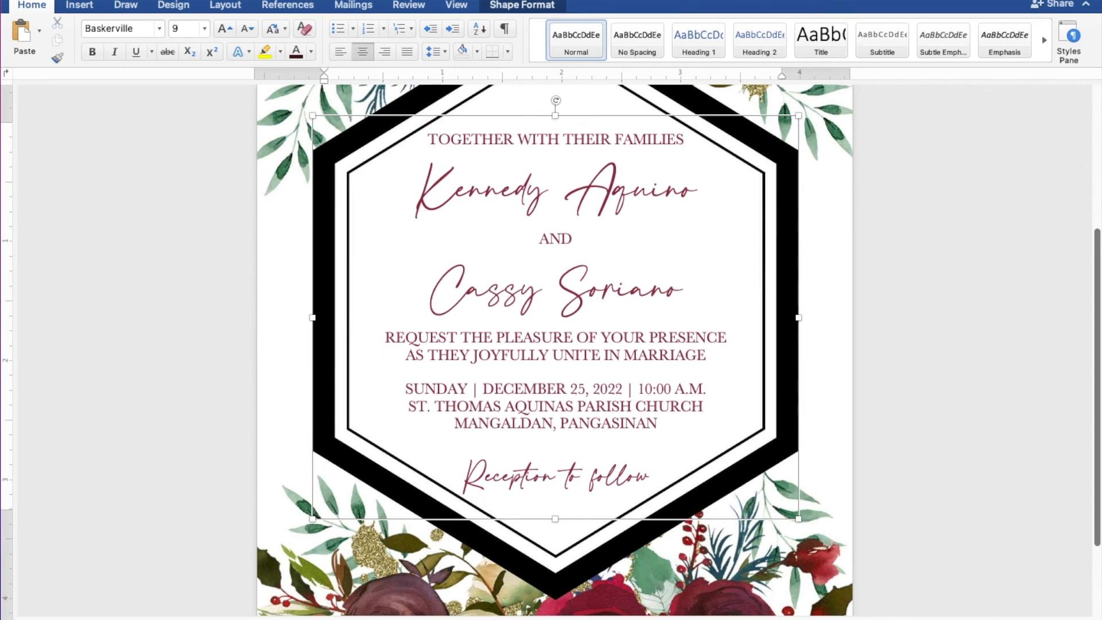
{"action": "left_click", "coordinate": [611, 123]}
{"action": "key", "text": "Up"}
{"action": "key", "text": "Up"}
{"action": "key", "text": "Up"}
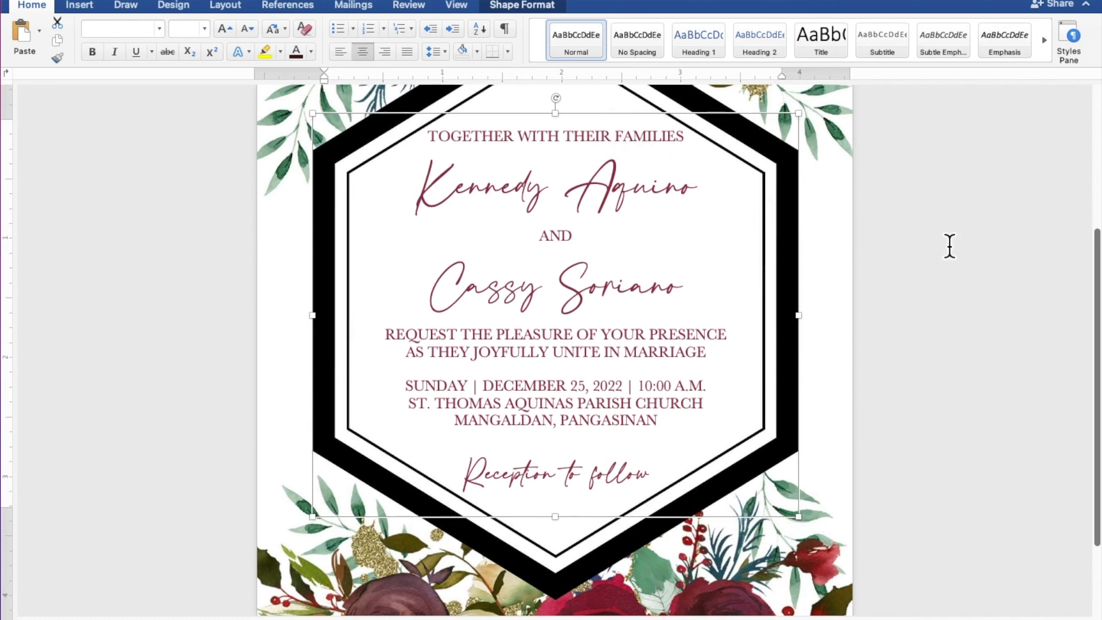
{"action": "left_click", "coordinate": [987, 252]}
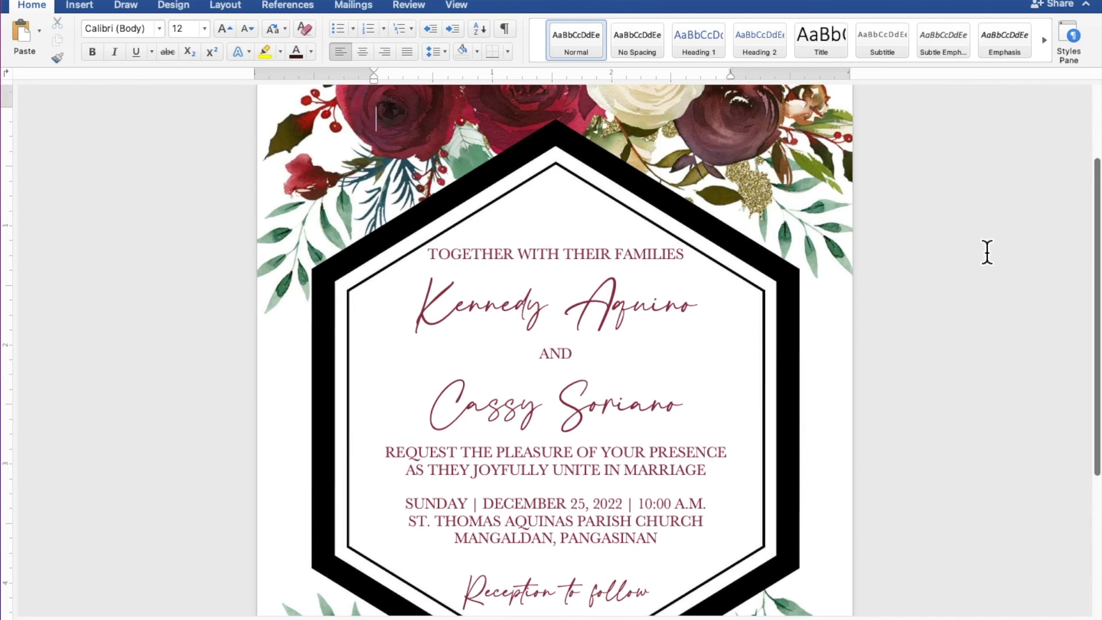
- Zoom out until the entire invitation page, roses background and hexagon frame, is visible
{"action": "scroll", "coordinate": [987, 253], "scroll_direction": "down", "scroll_amount": 5}
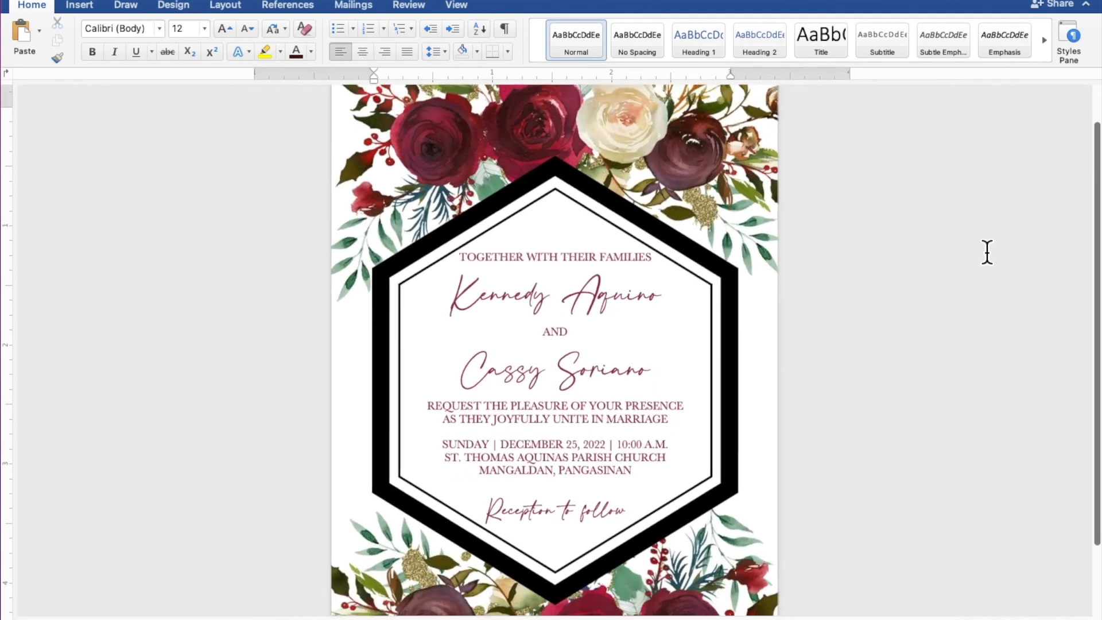
{"action": "scroll", "coordinate": [988, 253], "scroll_direction": "down", "scroll_amount": 1}
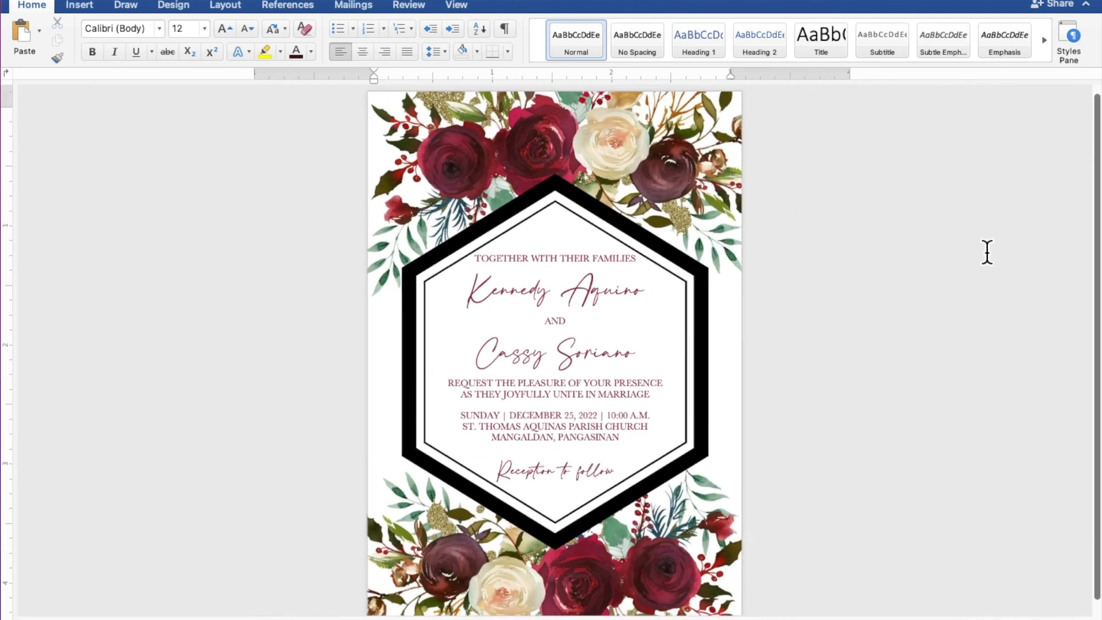
{"action": "scroll", "coordinate": [987, 252], "scroll_direction": "down", "scroll_amount": 1}
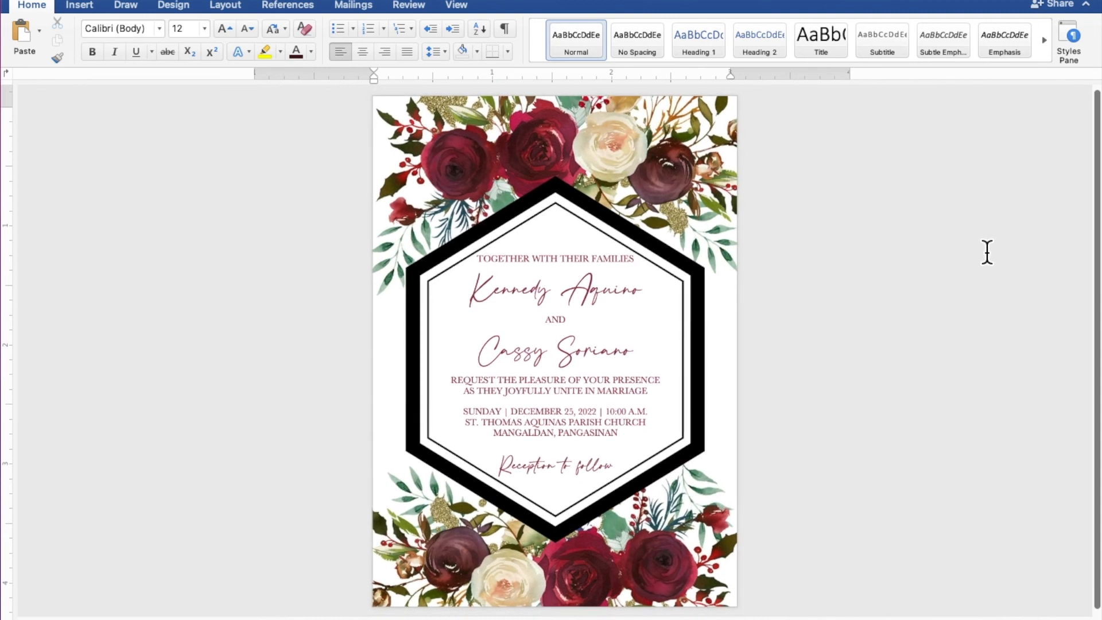